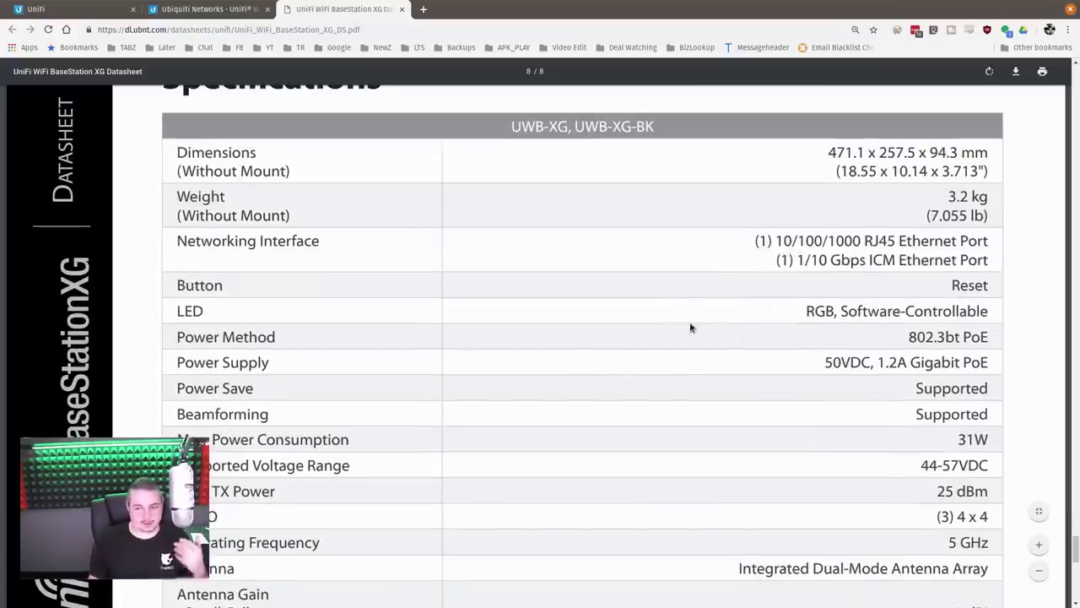
Examine the power supply and maximum power consumption entries in the datasheet's specifications table
{"action": "scroll", "coordinate": [881, 316], "scroll_direction": "down", "scroll_amount": 1}
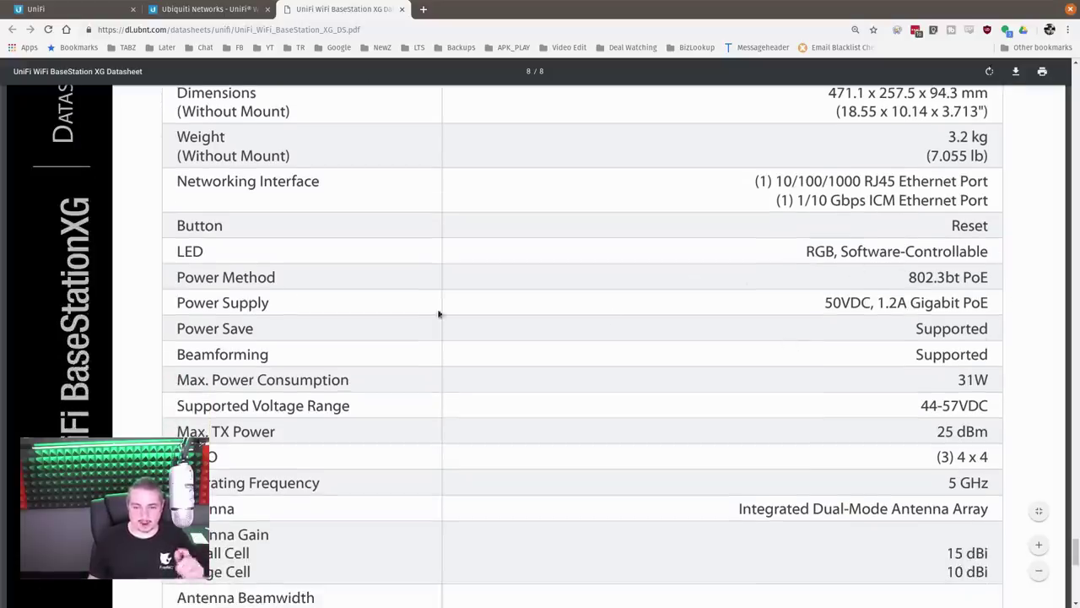
{"action": "left_click_drag", "start_coordinate": [878, 303], "coordinate": [989, 303]}
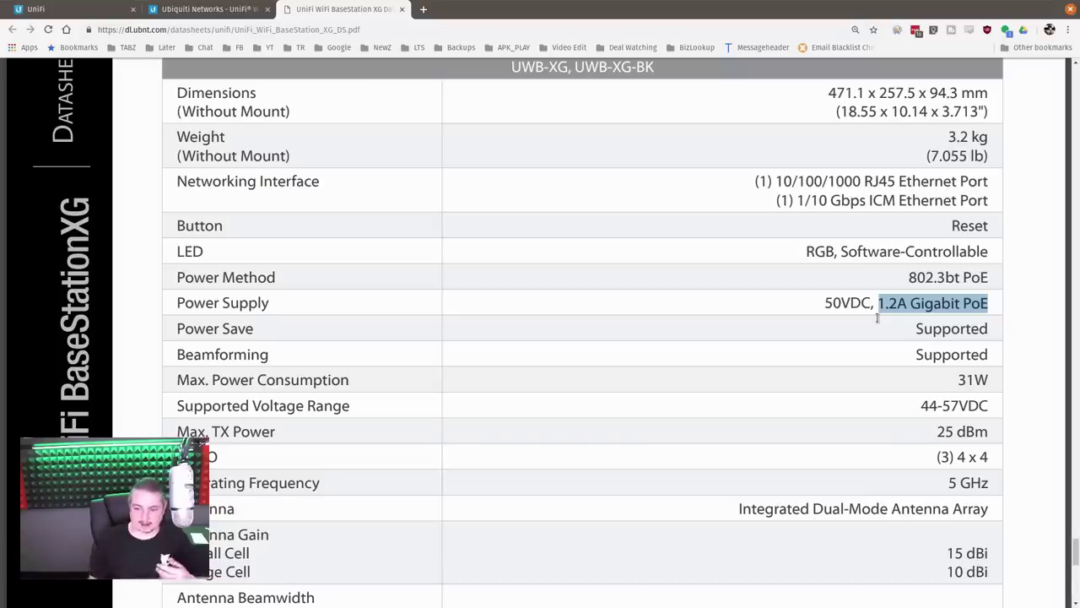
{"action": "scroll", "coordinate": [869, 311], "scroll_direction": "down", "scroll_amount": 2}
{"action": "scroll", "coordinate": [726, 331], "scroll_direction": "down", "scroll_amount": 3}
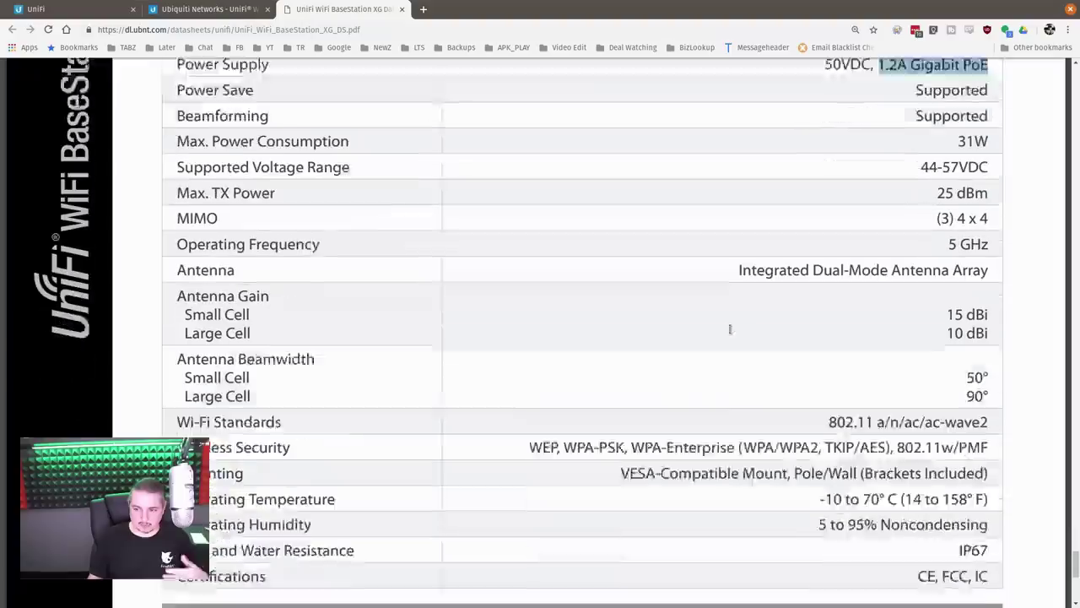
{"action": "scroll", "coordinate": [732, 333], "scroll_direction": "up", "scroll_amount": 3}
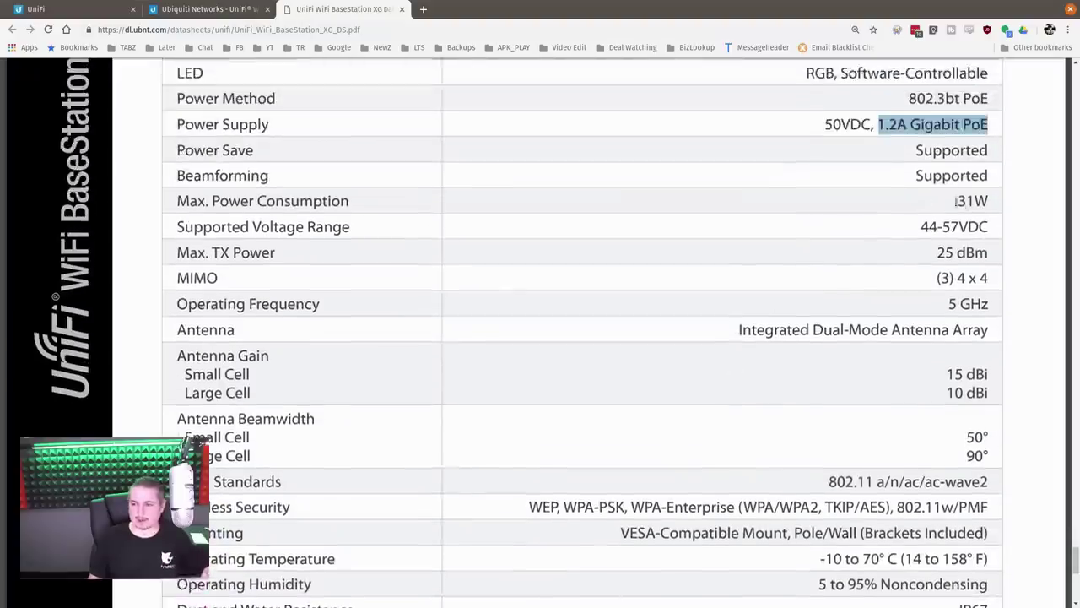
{"action": "left_click_drag", "start_coordinate": [957, 201], "coordinate": [993, 199]}
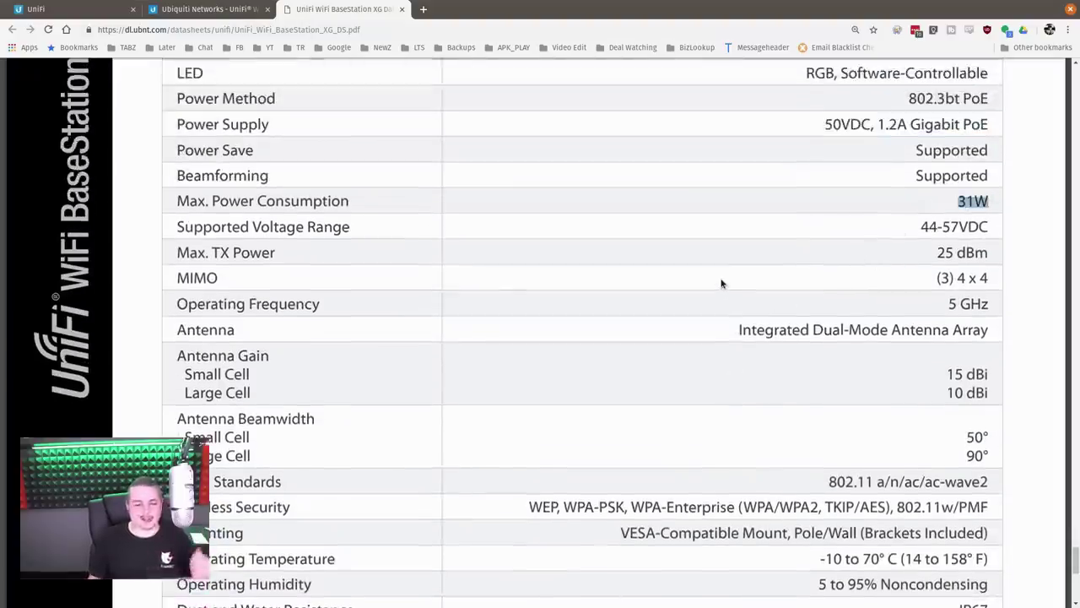
{"action": "scroll", "coordinate": [718, 291], "scroll_direction": "down", "scroll_amount": 3}
{"action": "scroll", "coordinate": [719, 292], "scroll_direction": "down", "scroll_amount": 2}
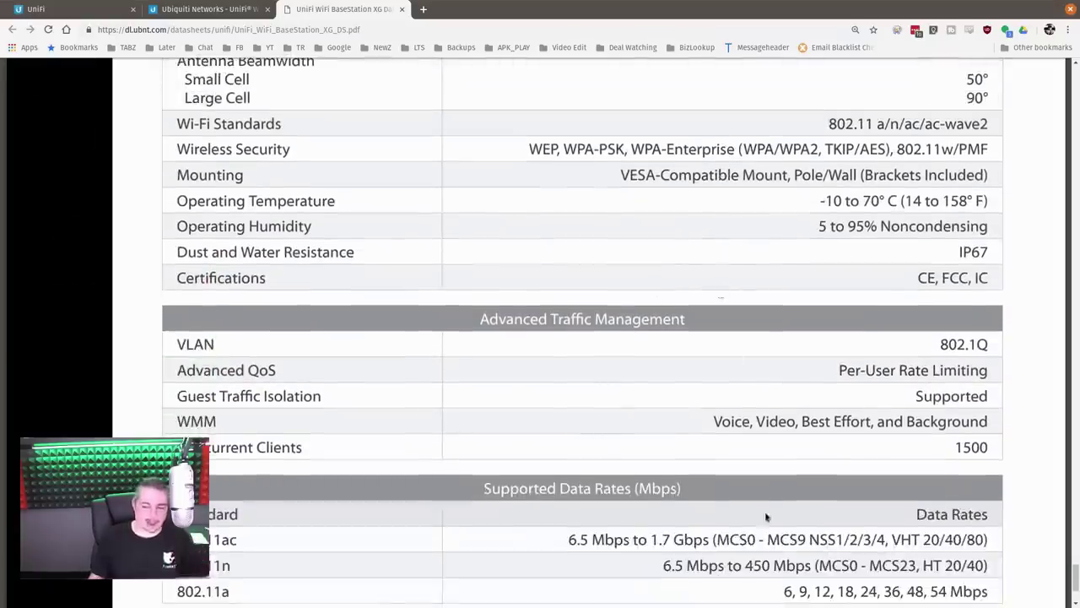
Highlight the Concurrent Clients row and its value in the Advanced Traffic Management table
{"action": "scroll", "coordinate": [750, 375], "scroll_direction": "down", "scroll_amount": 2}
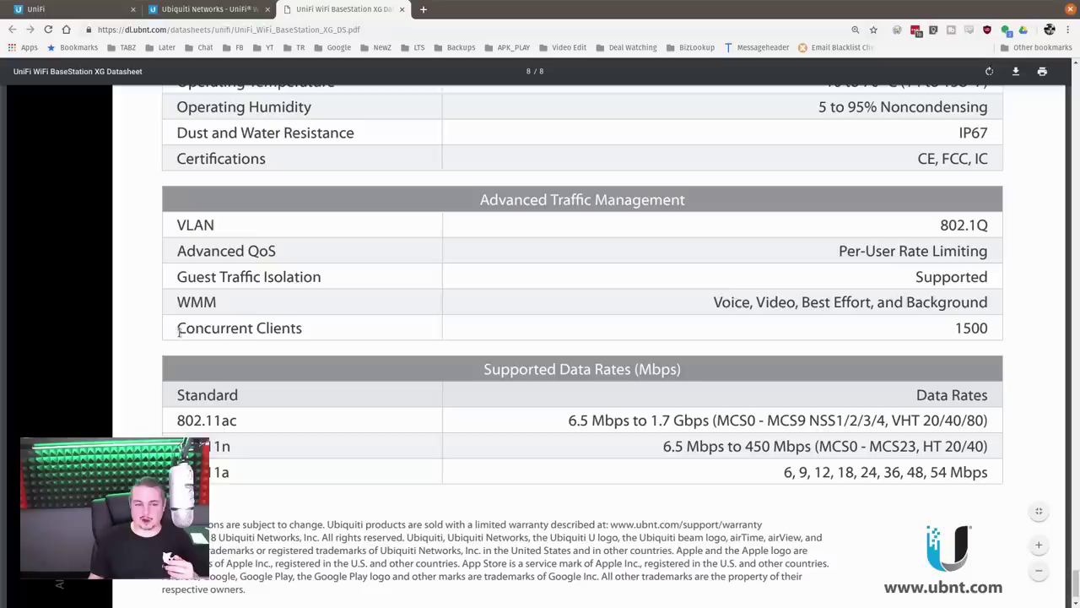
{"action": "left_click_drag", "start_coordinate": [179, 332], "coordinate": [354, 337]}
{"action": "double_click", "coordinate": [979, 330]}
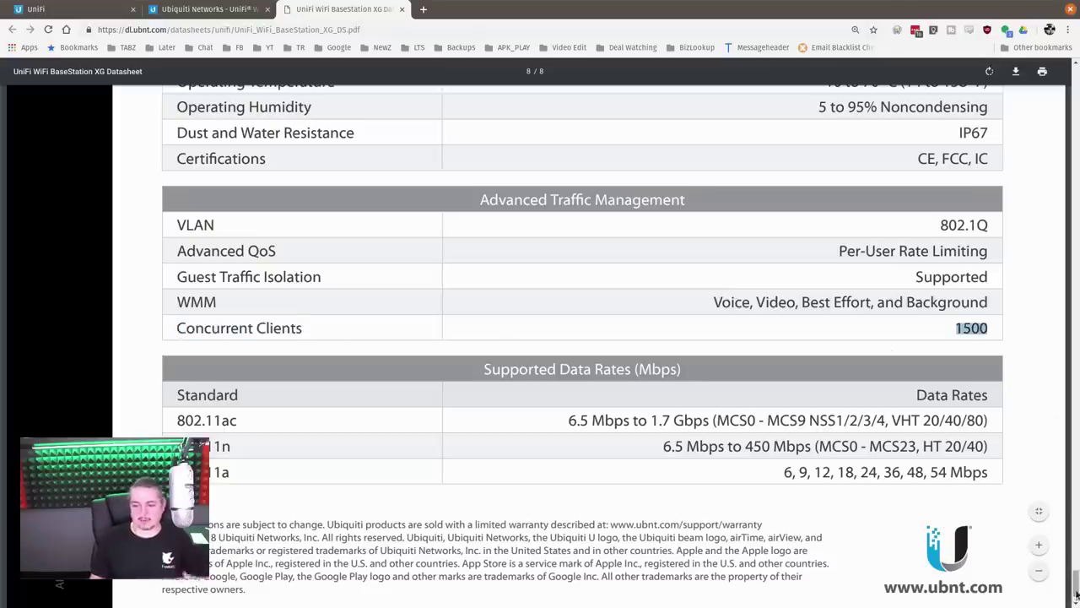
Return to the datasheet's first page and review the BaseStation XG's model names and headline features
{"action": "scroll", "coordinate": [1070, 591], "scroll_direction": "up", "scroll_amount": 10}
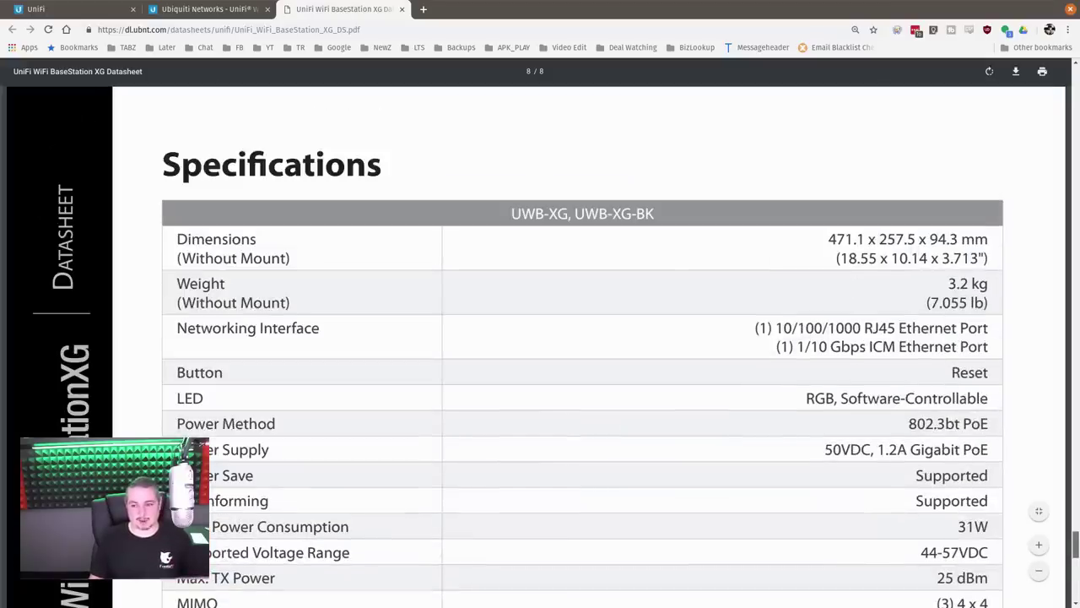
{"action": "scroll", "coordinate": [1032, 452], "scroll_direction": "up", "scroll_amount": 20}
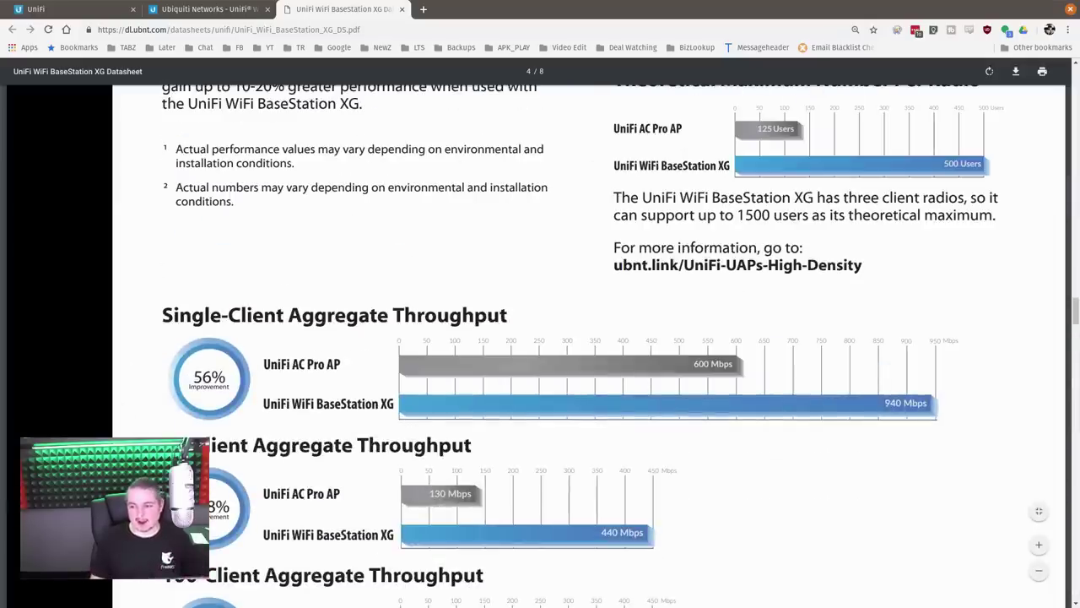
{"action": "left_click_drag", "start_coordinate": [1075, 311], "coordinate": [1073, 131]}
{"action": "scroll", "coordinate": [738, 525], "scroll_direction": "up", "scroll_amount": 5}
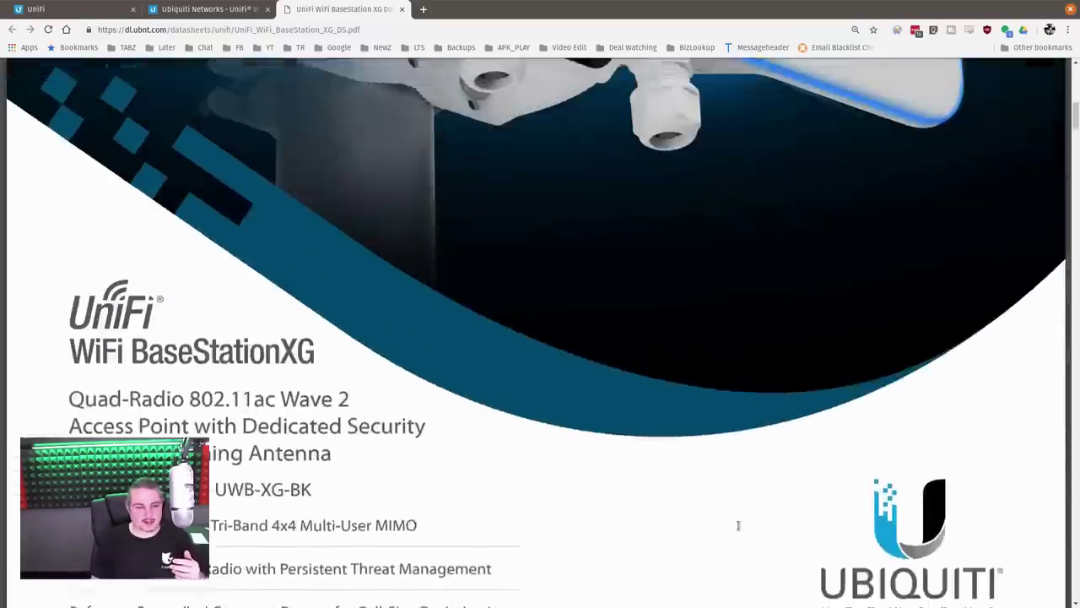
{"action": "scroll", "coordinate": [736, 530], "scroll_direction": "down", "scroll_amount": 5}
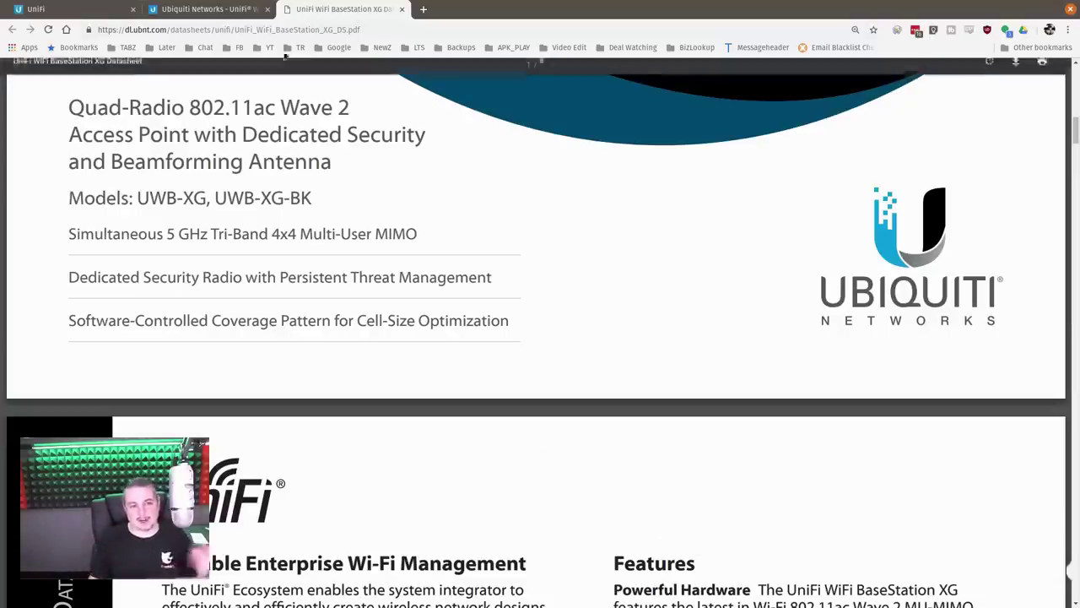
Switch to the UniFi controller and open the Air Rectangle access point's properties in a detached window
{"action": "left_click", "coordinate": [115, 11]}
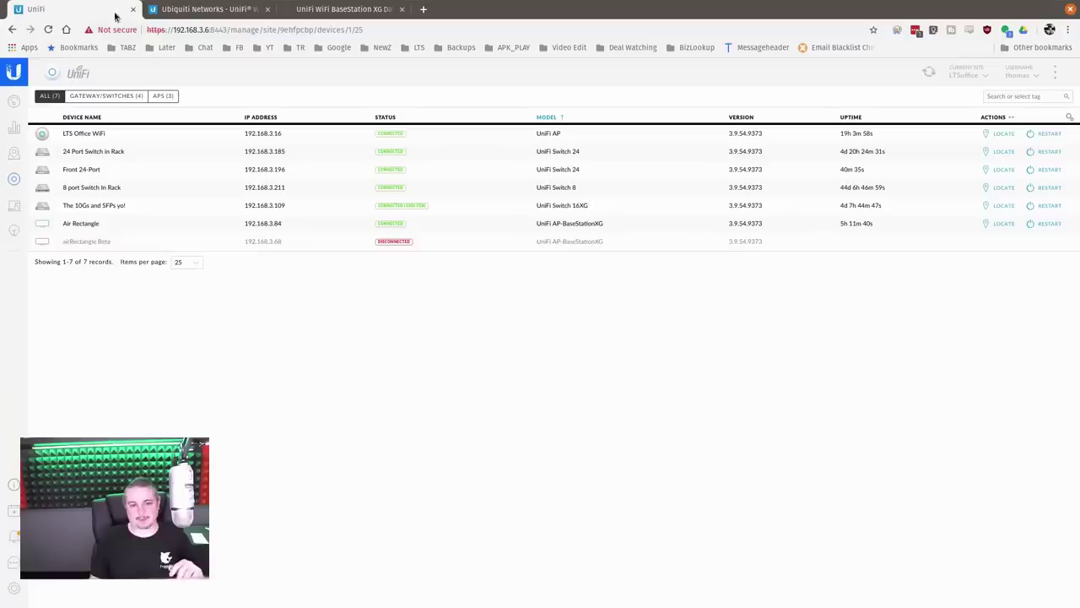
{"action": "left_click", "coordinate": [85, 227]}
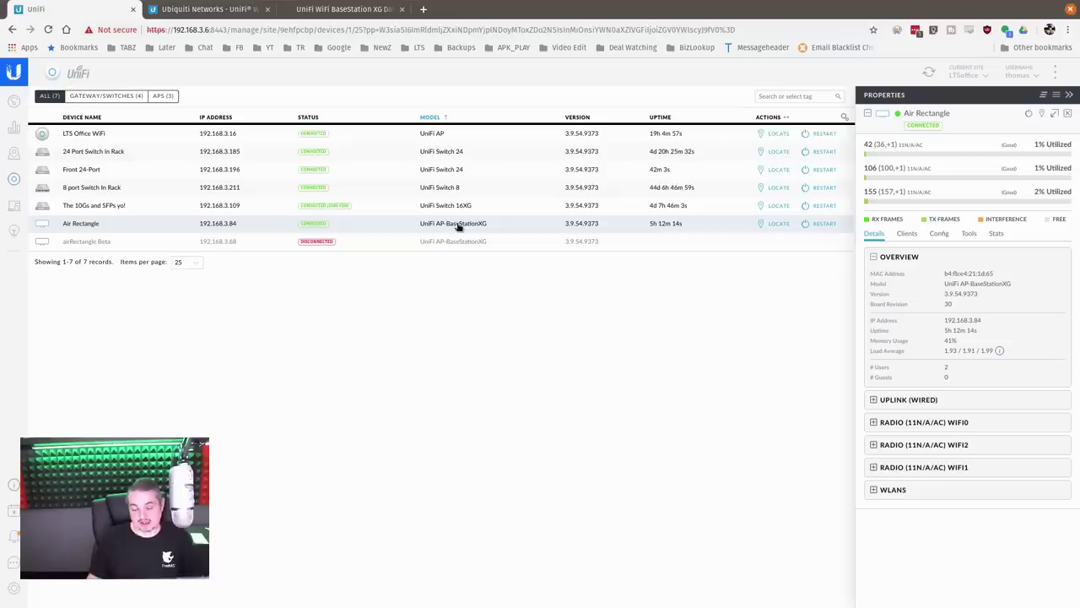
{"action": "left_click", "coordinate": [1054, 113]}
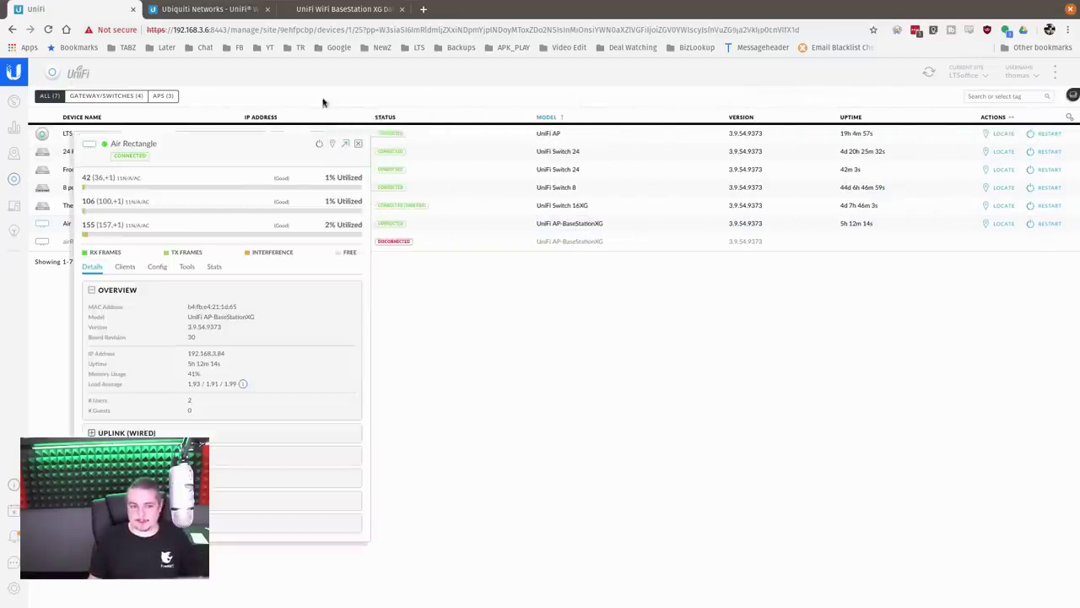
Set the Air Rectangle access point's LED color to red (ff0000) and save the general changes
{"action": "left_click", "coordinate": [426, 214]}
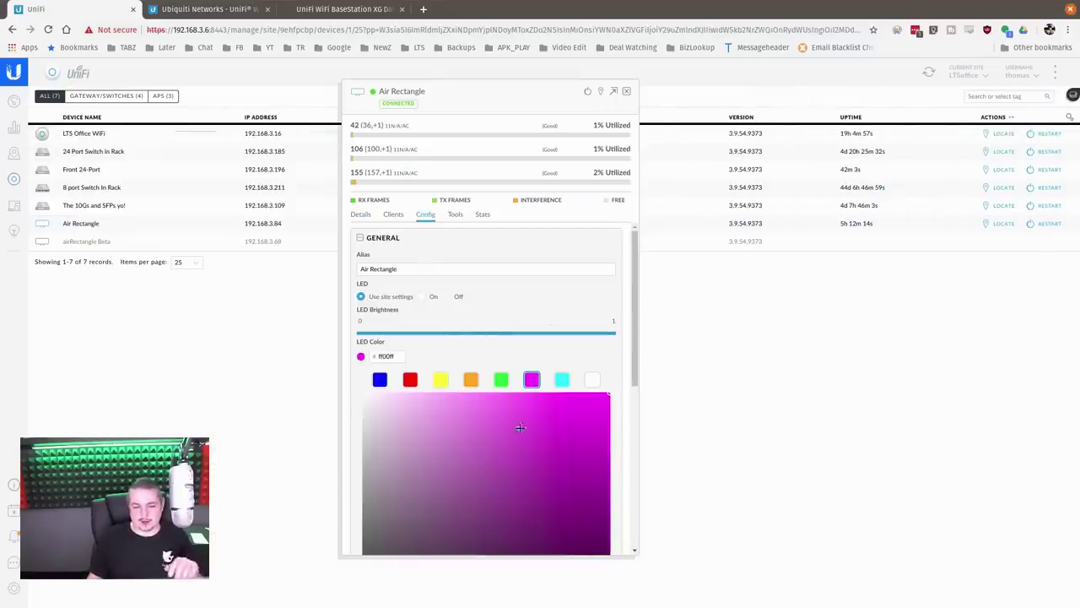
{"action": "mouse_move", "coordinate": [633, 287]}
{"action": "left_mouse_down"}
{"action": "mouse_move", "coordinate": [642, 342]}
{"action": "mouse_move", "coordinate": [635, 307]}
{"action": "left_mouse_up"}
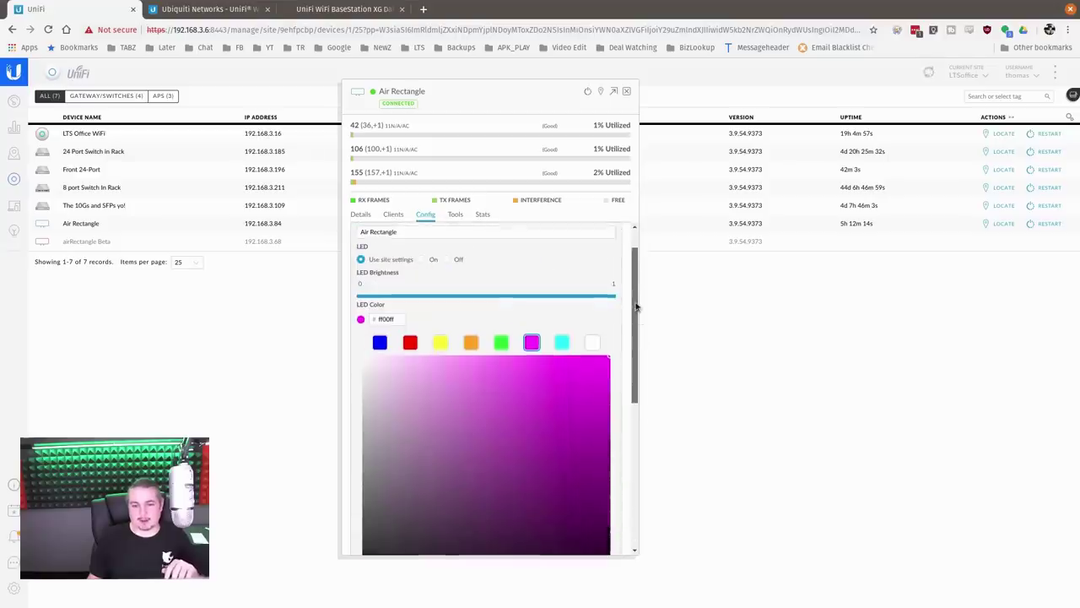
{"action": "left_click", "coordinate": [410, 341]}
{"action": "scroll", "coordinate": [475, 387], "scroll_direction": "down", "scroll_amount": 2}
{"action": "scroll", "coordinate": [475, 387], "scroll_direction": "down", "scroll_amount": 3}
{"action": "left_click", "coordinate": [372, 381]}
Review the LED mode, brightness and color options in Air Rectangle's general configuration
{"action": "scroll", "coordinate": [495, 398], "scroll_direction": "up", "scroll_amount": 4}
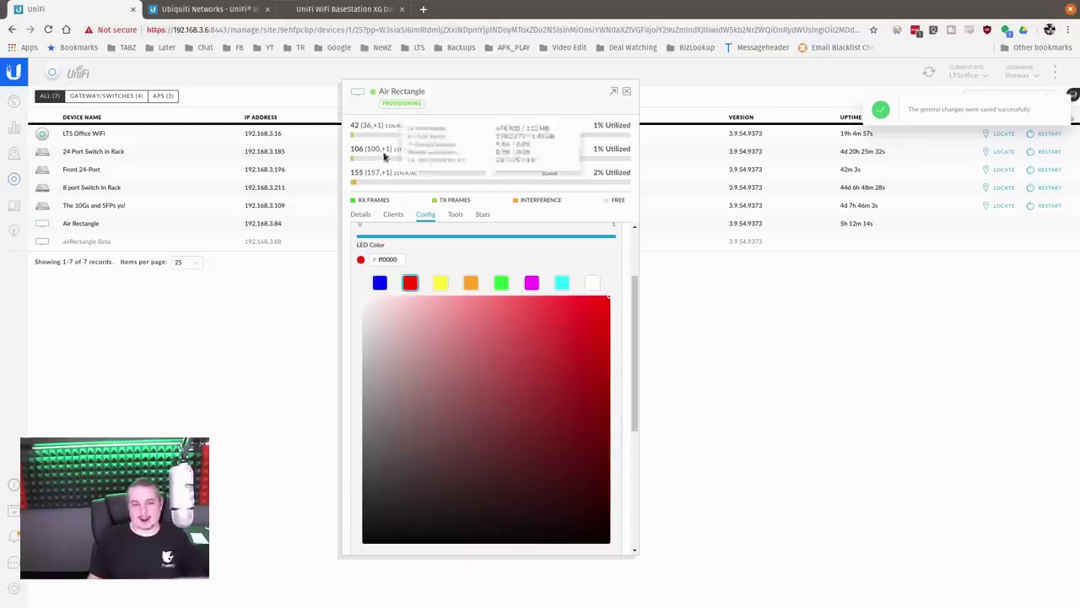
{"action": "scroll", "coordinate": [517, 415], "scroll_direction": "down", "scroll_amount": 3}
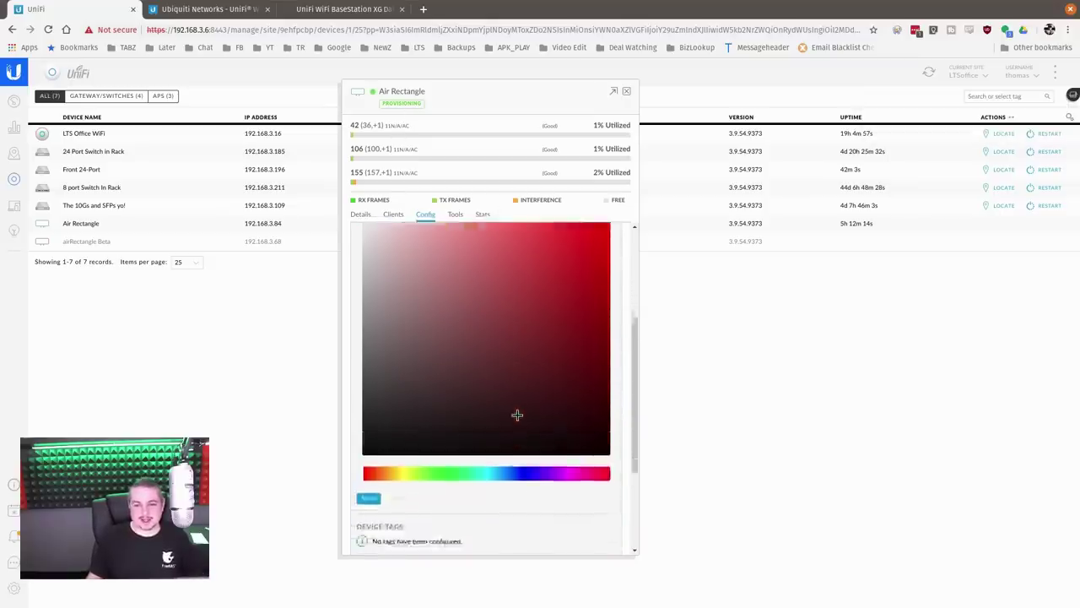
{"action": "scroll", "coordinate": [517, 415], "scroll_direction": "up", "scroll_amount": 2}
{"action": "scroll", "coordinate": [518, 415], "scroll_direction": "up", "scroll_amount": 2}
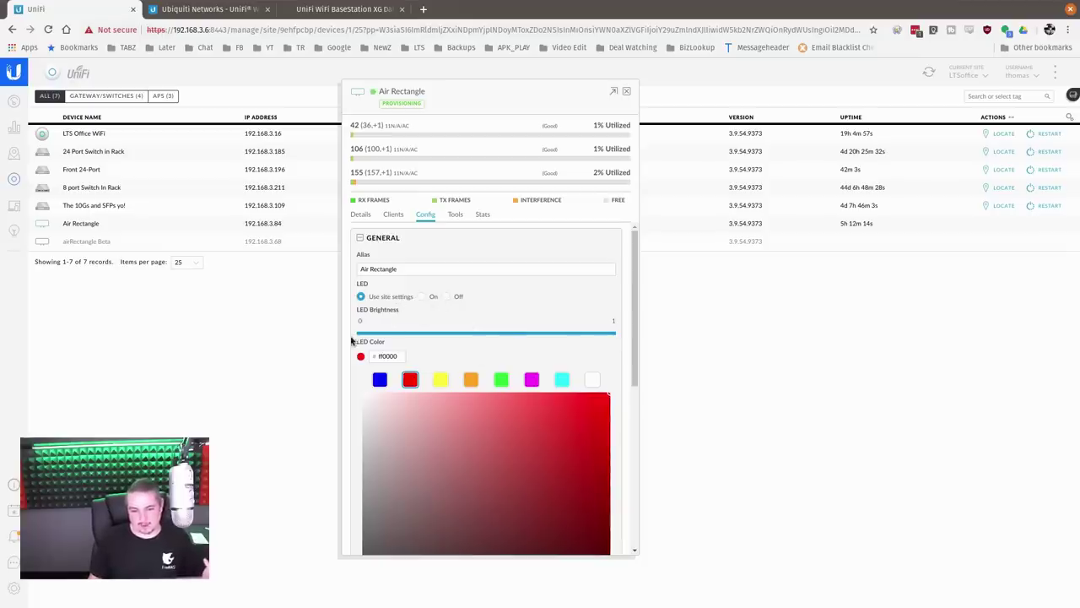
{"action": "scroll", "coordinate": [517, 374], "scroll_direction": "down", "scroll_amount": 2}
{"action": "scroll", "coordinate": [473, 354], "scroll_direction": "up", "scroll_amount": 2}
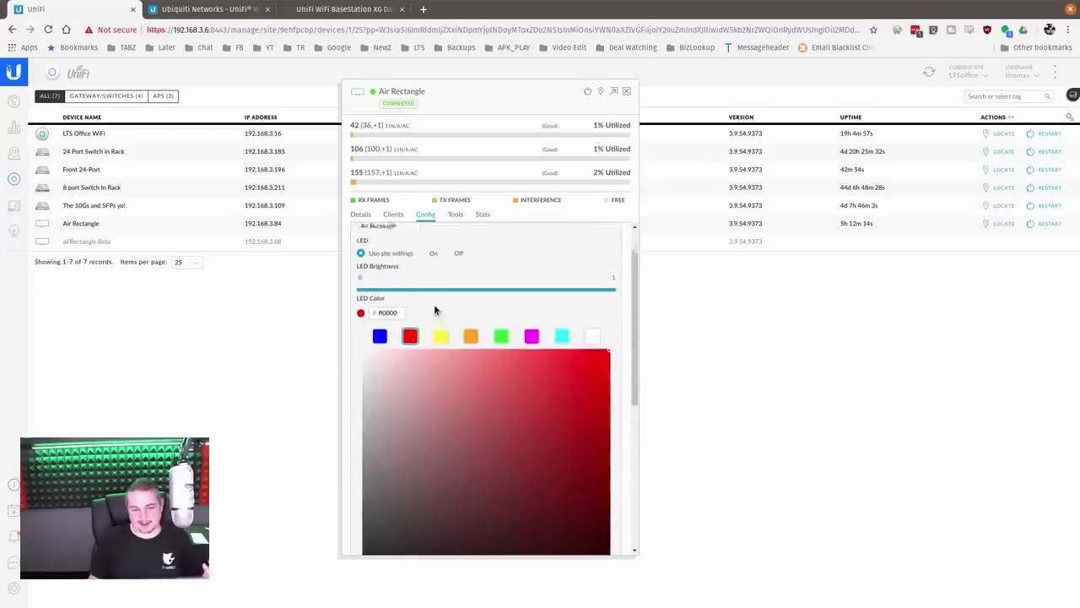
{"action": "scroll", "coordinate": [435, 308], "scroll_direction": "up", "scroll_amount": 1}
{"action": "left_click", "coordinate": [387, 355]}
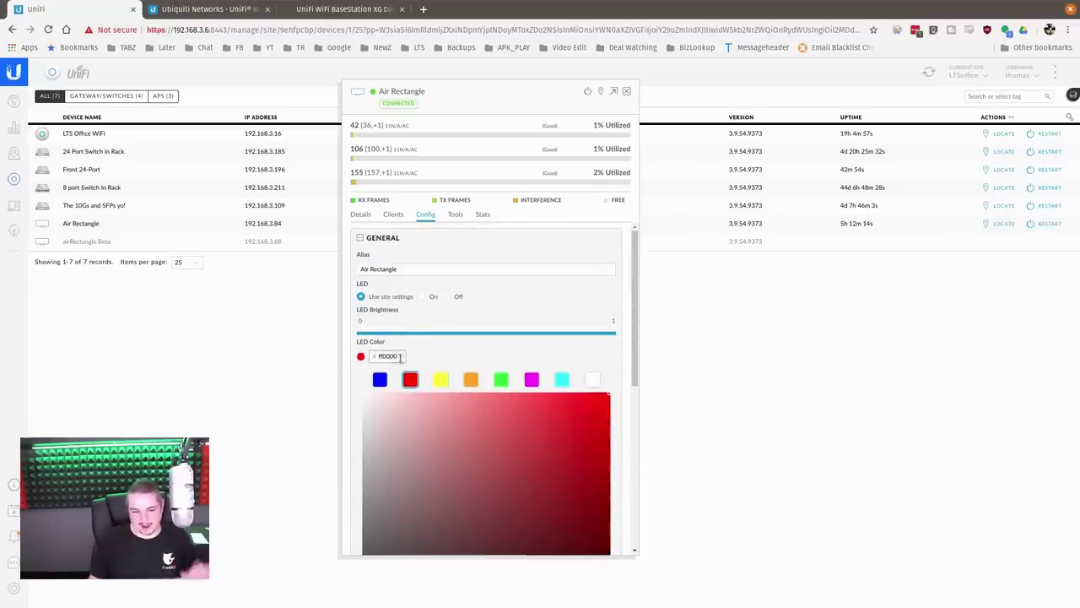
Open Air Rectangle's radio settings and check the channel width and antenna choices for radio WIFI0
{"action": "left_click", "coordinate": [361, 238]}
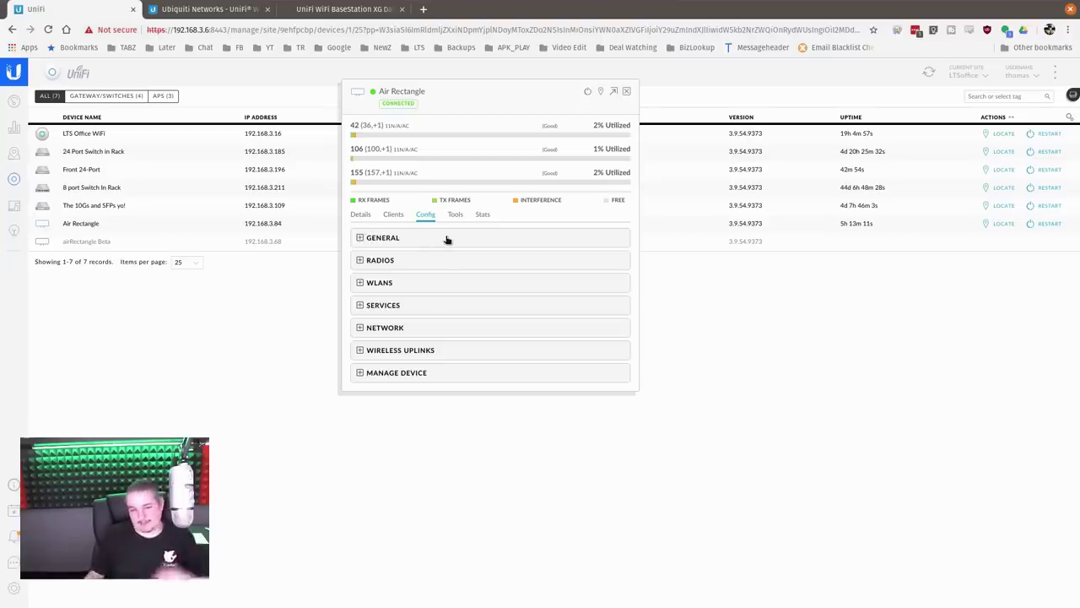
{"action": "left_click", "coordinate": [361, 261]}
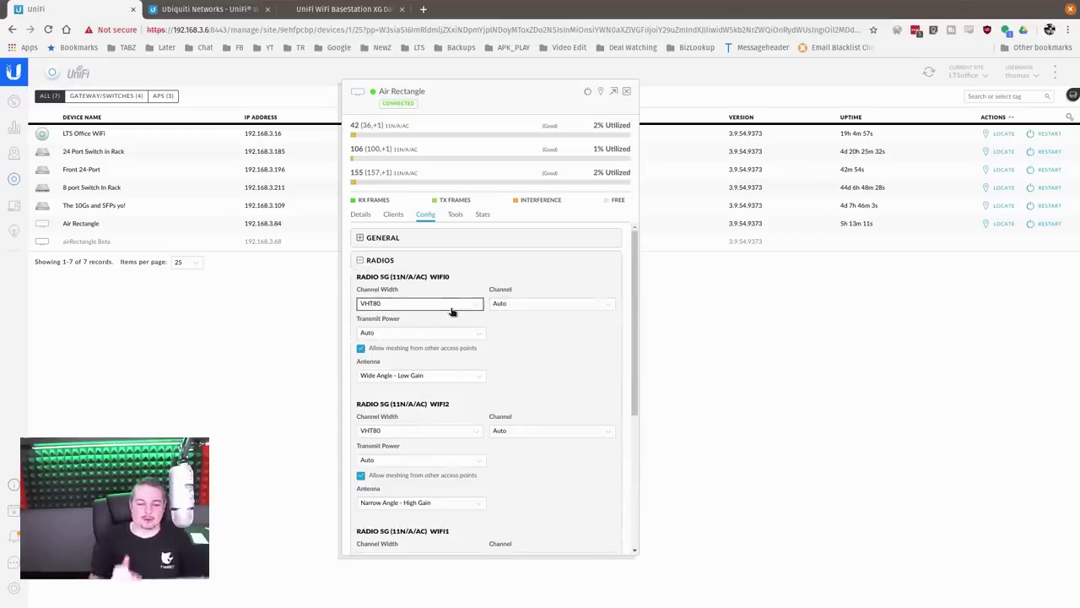
{"action": "scroll", "coordinate": [453, 256], "scroll_direction": "down", "scroll_amount": 2}
{"action": "scroll", "coordinate": [453, 256], "scroll_direction": "up", "scroll_amount": 2}
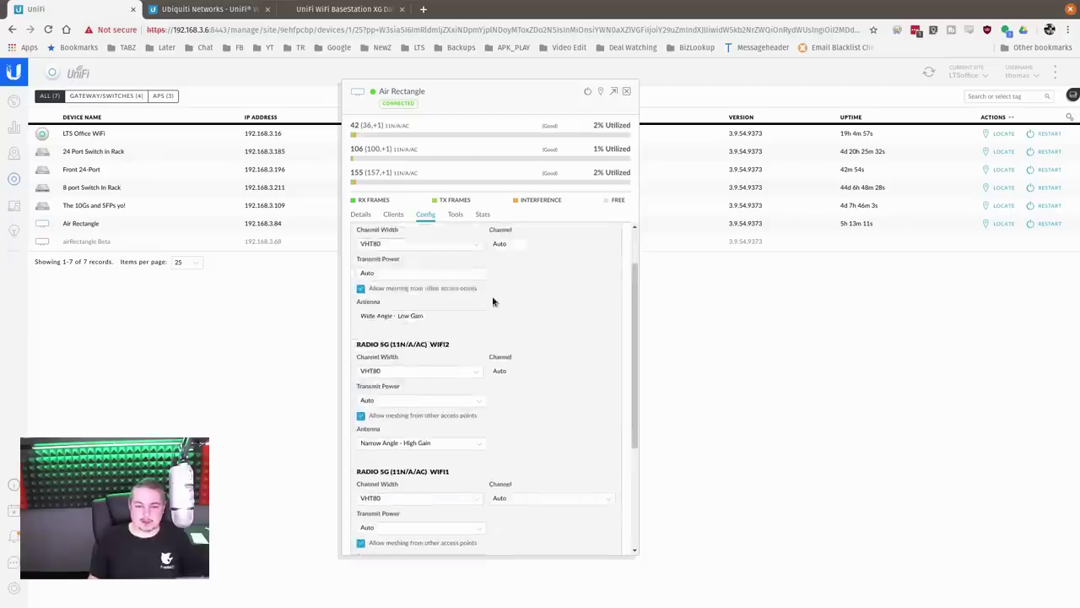
{"action": "left_click", "coordinate": [474, 308]}
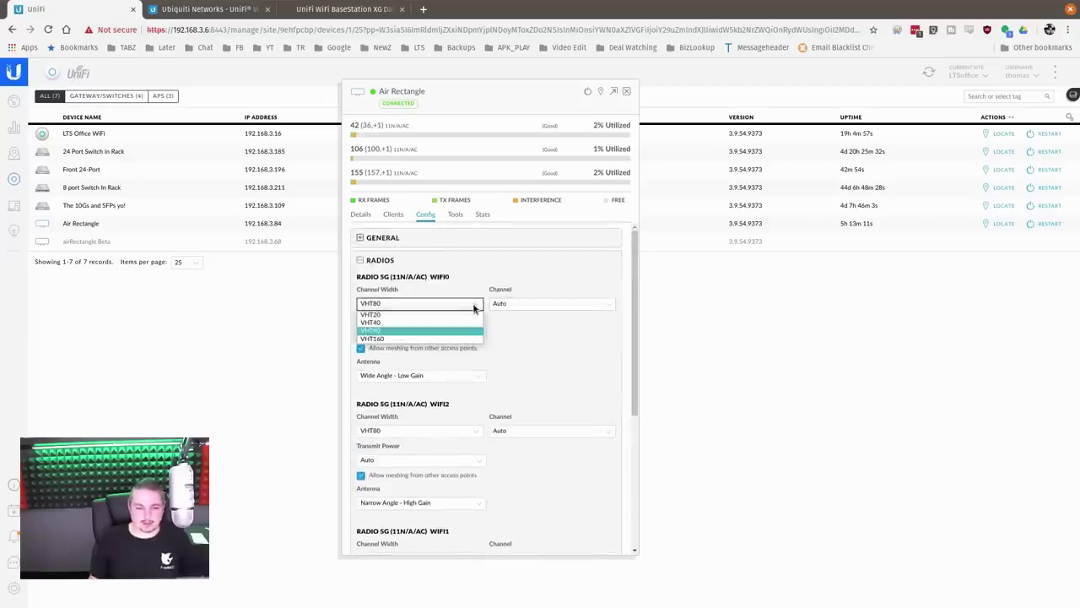
{"action": "left_click", "coordinate": [473, 309]}
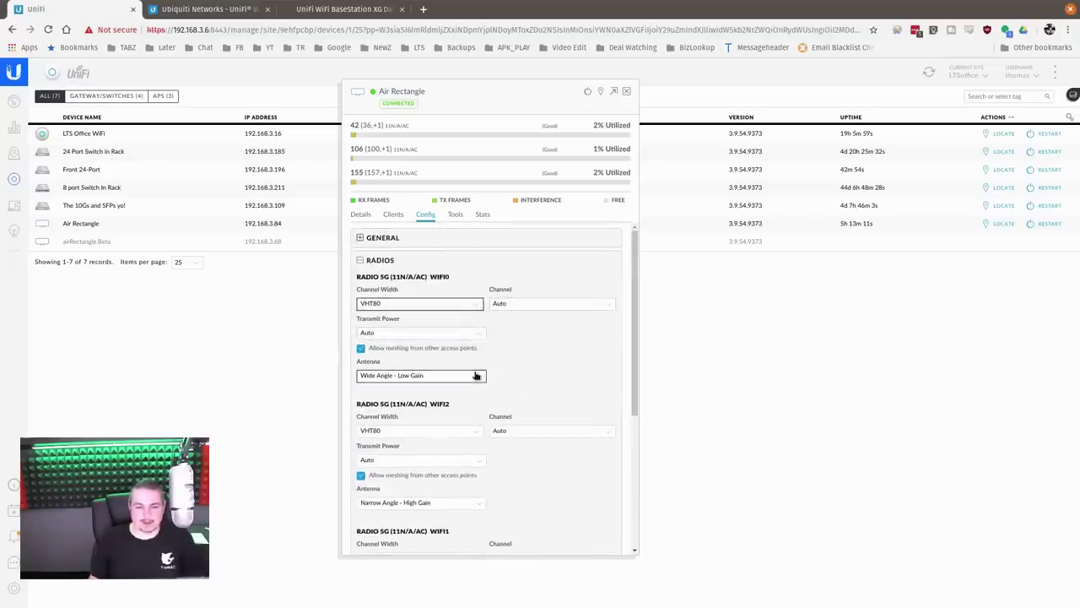
{"action": "left_click", "coordinate": [475, 376]}
{"action": "left_click", "coordinate": [475, 377]}
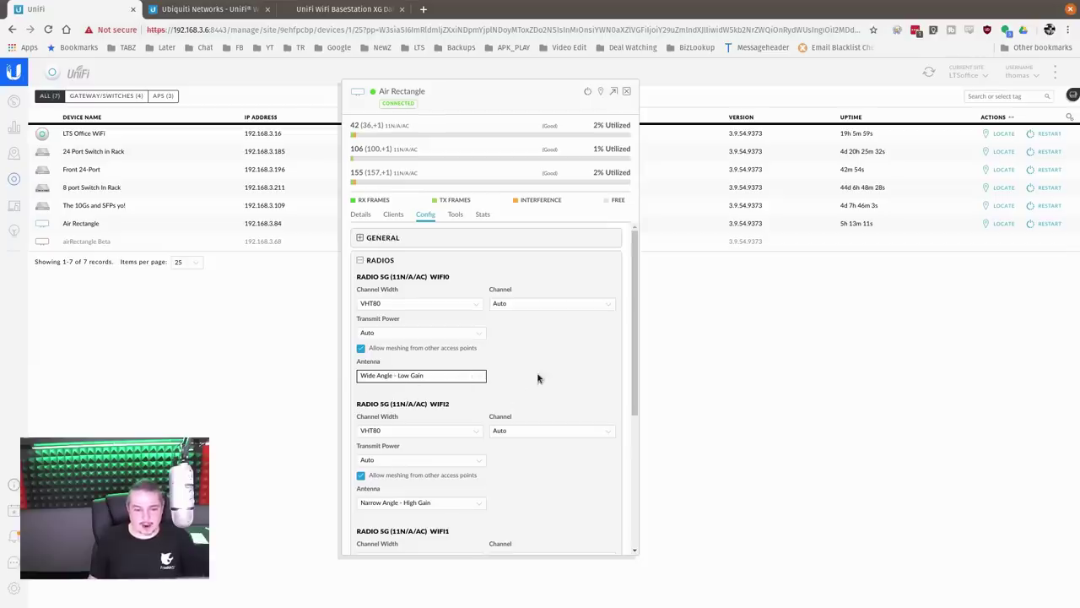
Check the channel width choices for radios WIFI2 and WIFI1
{"action": "scroll", "coordinate": [506, 373], "scroll_direction": "down", "scroll_amount": 2}
{"action": "left_click", "coordinate": [469, 346]}
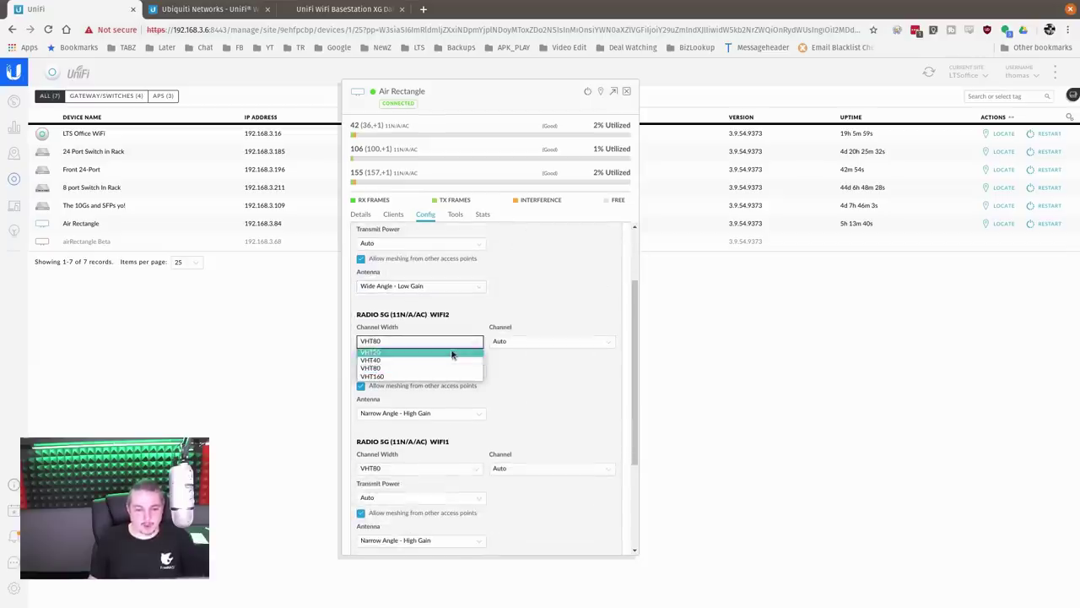
{"action": "left_click", "coordinate": [523, 397]}
{"action": "scroll", "coordinate": [486, 397], "scroll_direction": "down", "scroll_amount": 2}
{"action": "left_click", "coordinate": [460, 378]}
{"action": "left_click", "coordinate": [487, 365]}
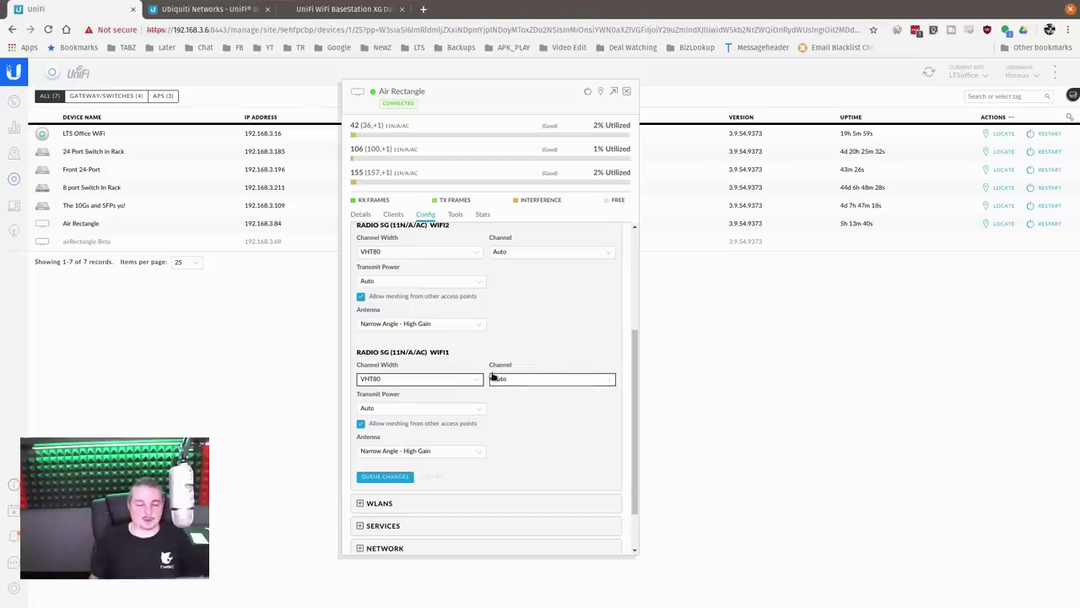
Compare the antenna angle and gain choices for radios WIFI2 and WIFI0
{"action": "left_click", "coordinate": [428, 328]}
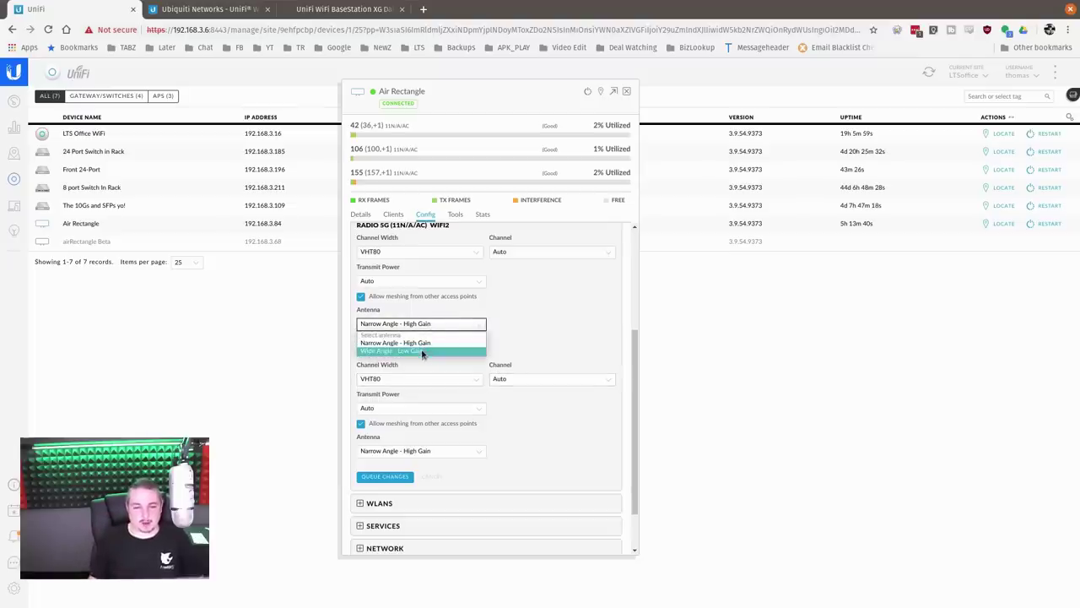
{"action": "left_click", "coordinate": [501, 337]}
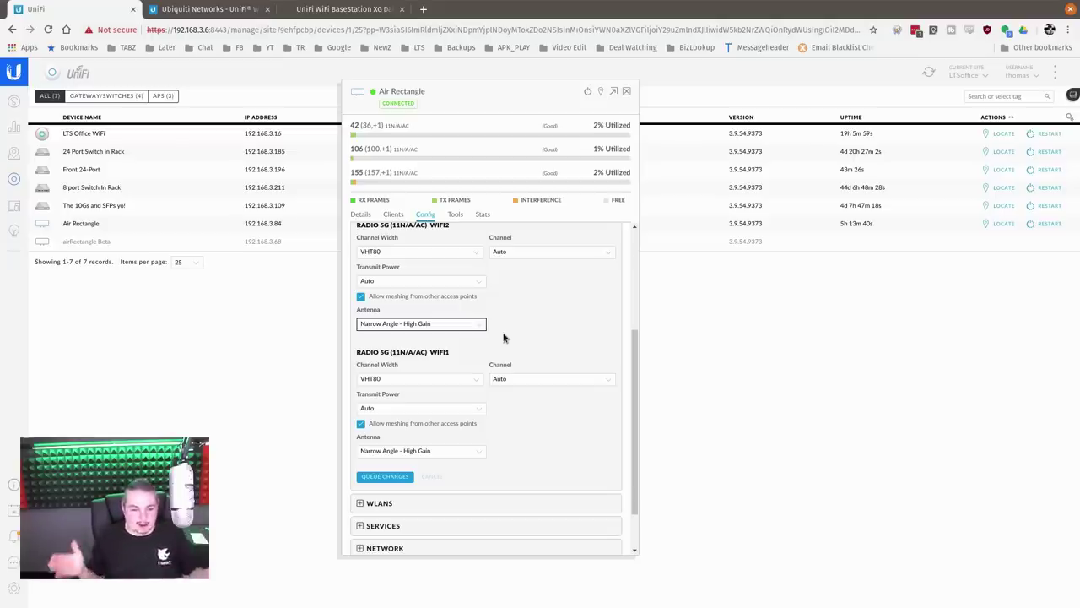
{"action": "scroll", "coordinate": [503, 338], "scroll_direction": "up", "scroll_amount": 4}
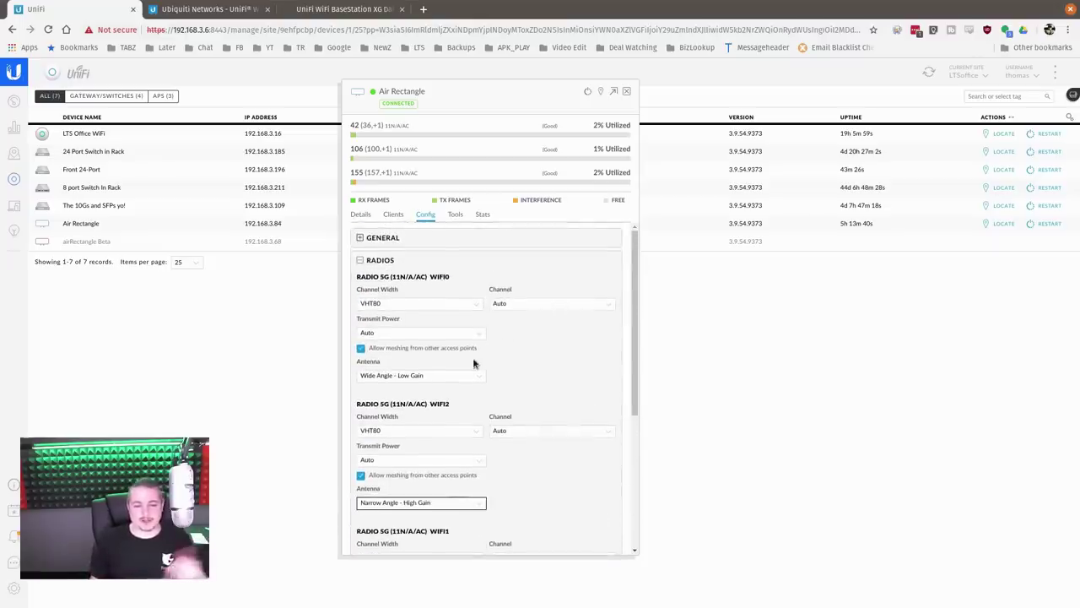
{"action": "left_click", "coordinate": [472, 380]}
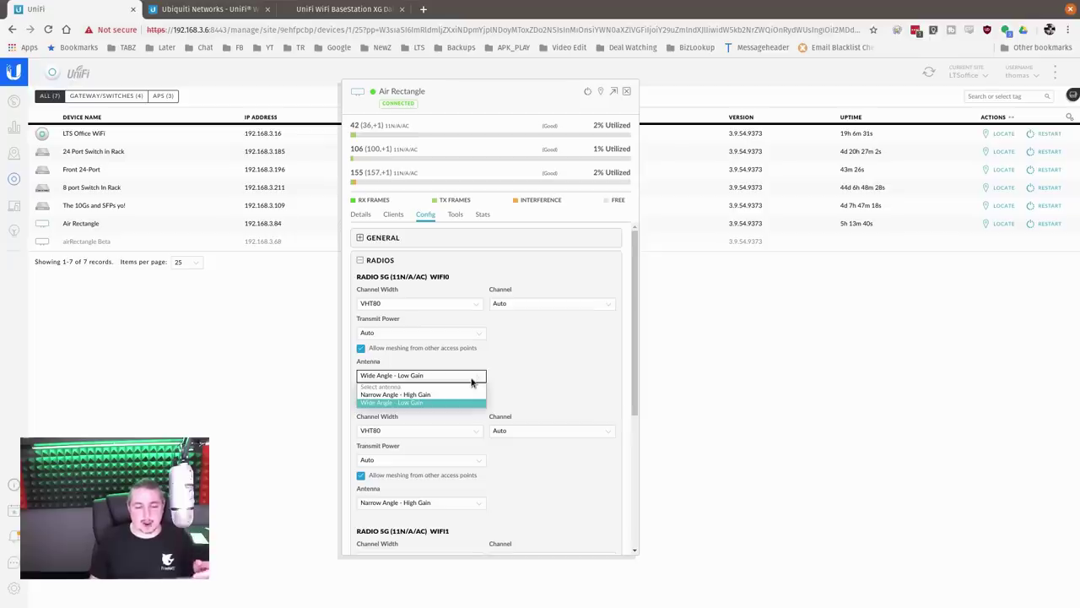
{"action": "left_click", "coordinate": [472, 379]}
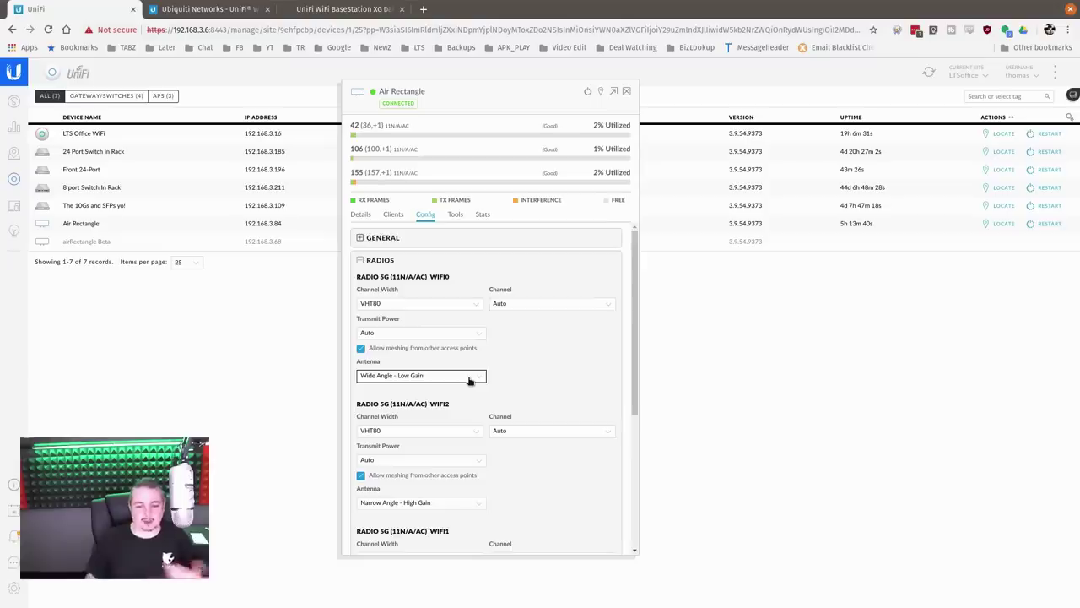
Expand Air Rectangle's WLANs configuration and check the WLAN group choices for radio WIFI0
{"action": "scroll", "coordinate": [470, 379], "scroll_direction": "down", "scroll_amount": 5}
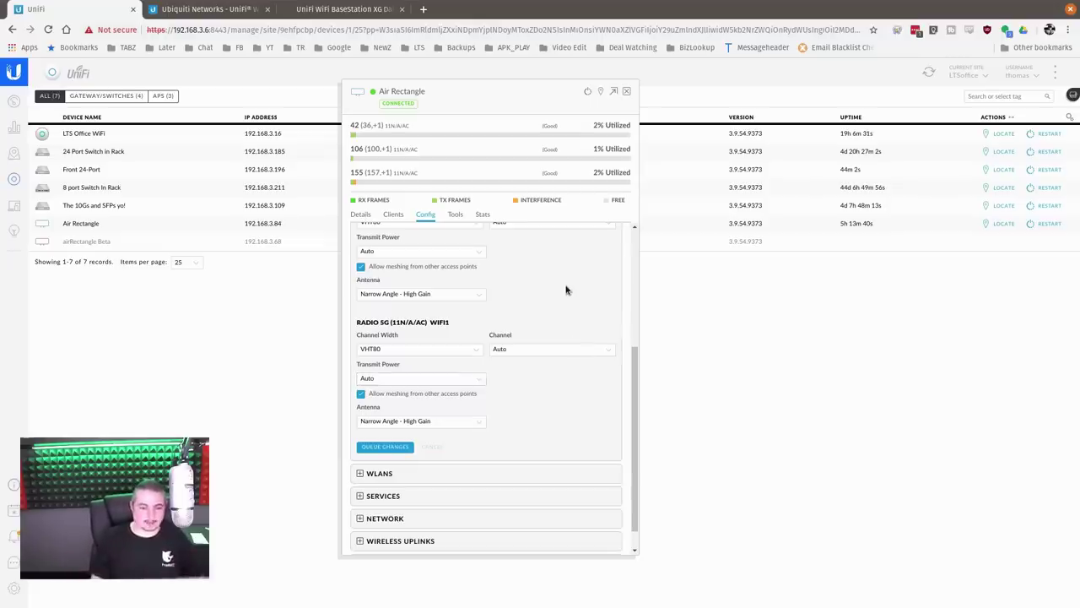
{"action": "scroll", "coordinate": [542, 404], "scroll_direction": "down", "scroll_amount": 1}
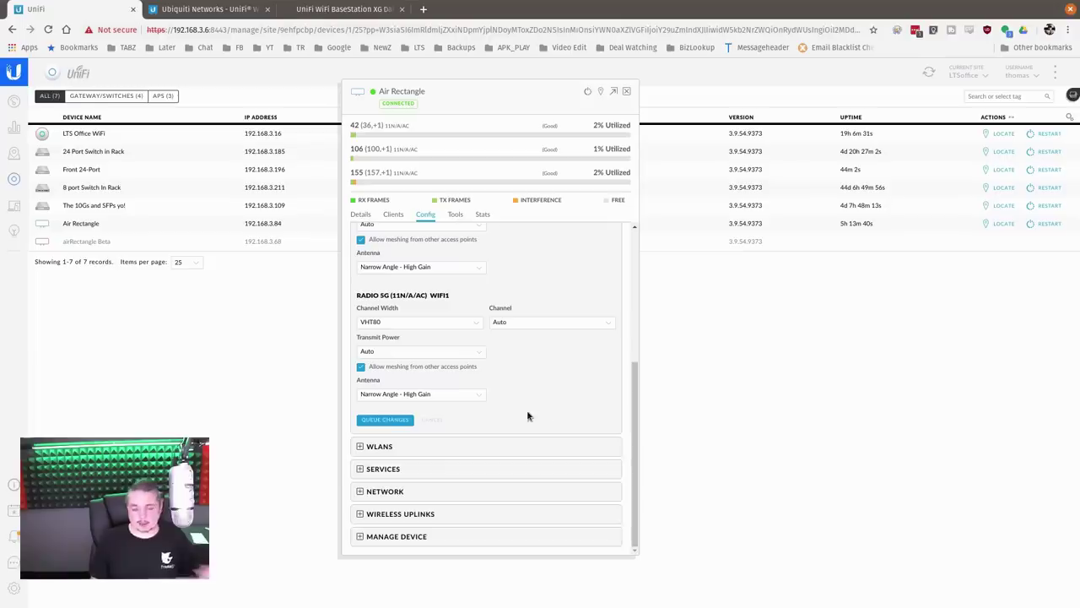
{"action": "left_click", "coordinate": [357, 449]}
{"action": "scroll", "coordinate": [453, 336], "scroll_direction": "down", "scroll_amount": 3}
{"action": "scroll", "coordinate": [453, 336], "scroll_direction": "up", "scroll_amount": 3}
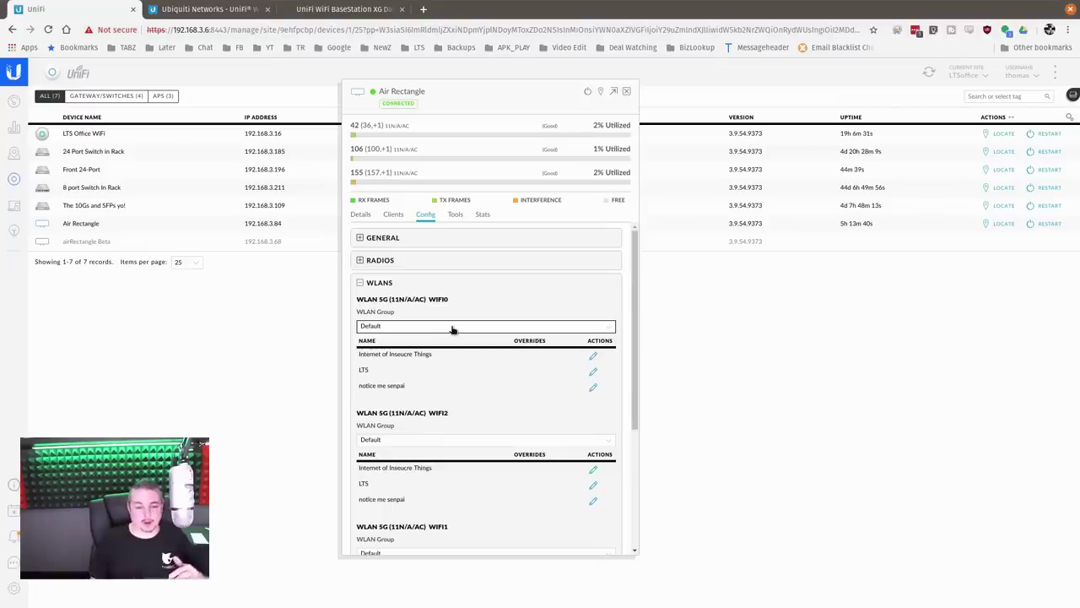
{"action": "left_click", "coordinate": [453, 326]}
{"action": "left_click", "coordinate": [454, 329]}
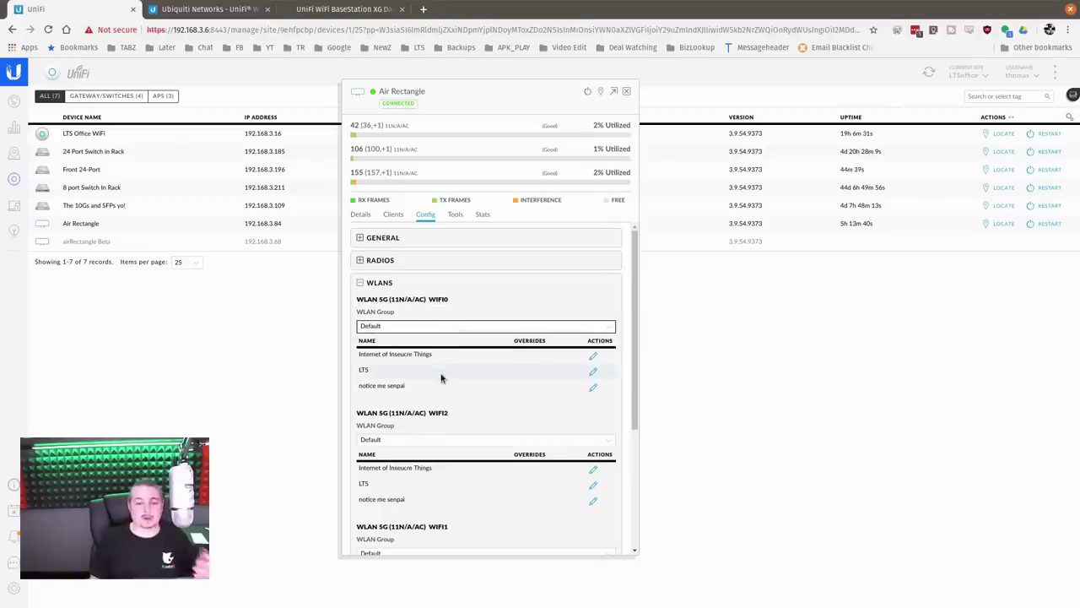
Review the WLAN groups and networks assigned to radios WIFI2 and WIFI1, and collapse the WLANs section
{"action": "scroll", "coordinate": [438, 337], "scroll_direction": "down", "scroll_amount": 1}
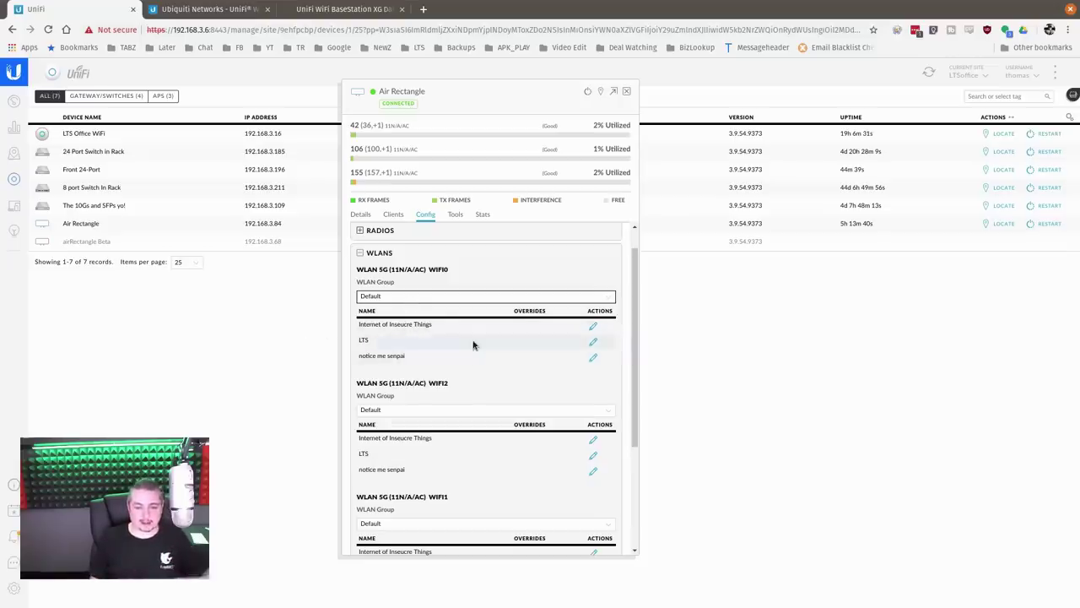
{"action": "scroll", "coordinate": [473, 344], "scroll_direction": "down", "scroll_amount": 3}
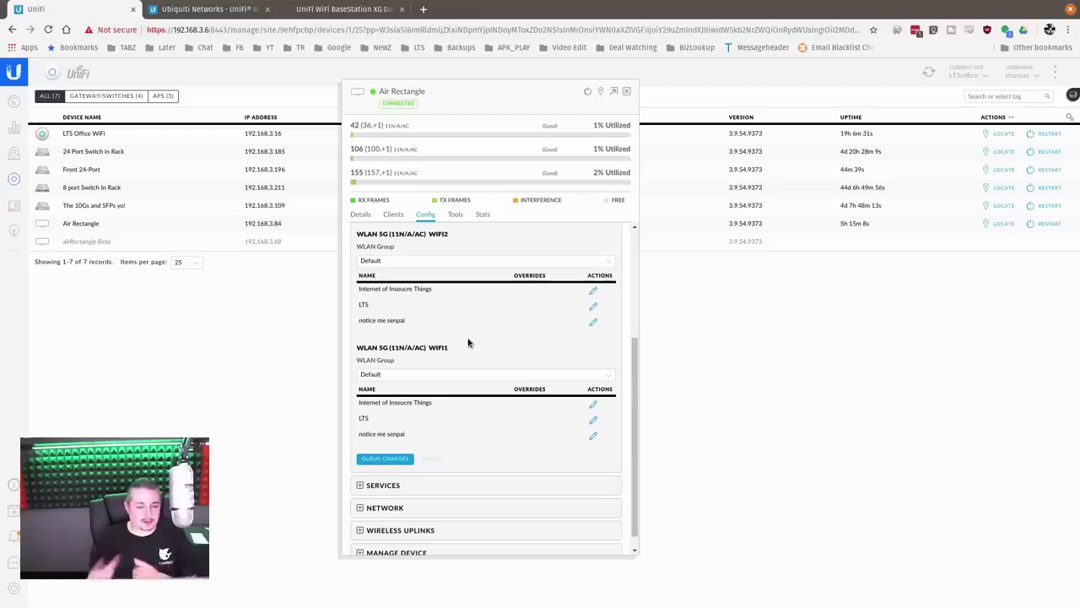
{"action": "scroll", "coordinate": [428, 414], "scroll_direction": "up", "scroll_amount": 3}
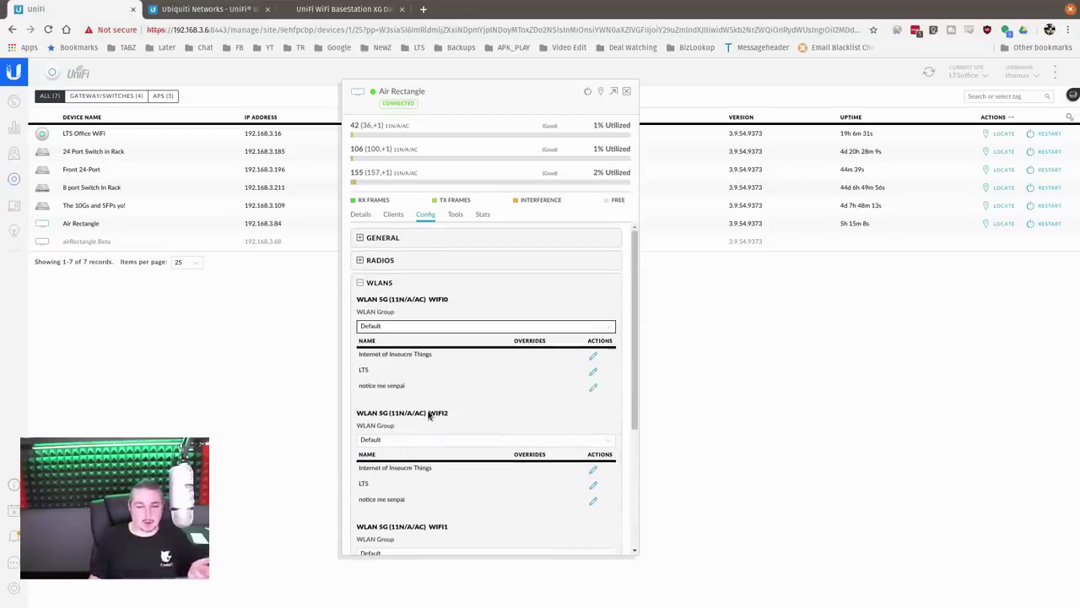
{"action": "left_click", "coordinate": [362, 284]}
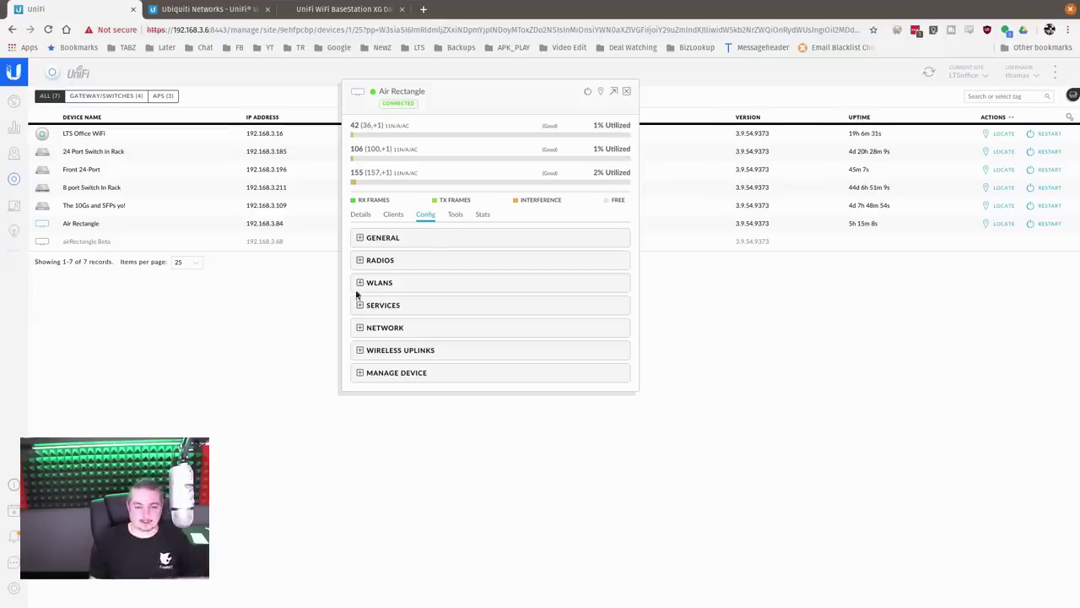
Check the management VLAN choices in Air Rectangle's Services configuration
{"action": "left_click", "coordinate": [359, 305]}
{"action": "left_click", "coordinate": [388, 351]}
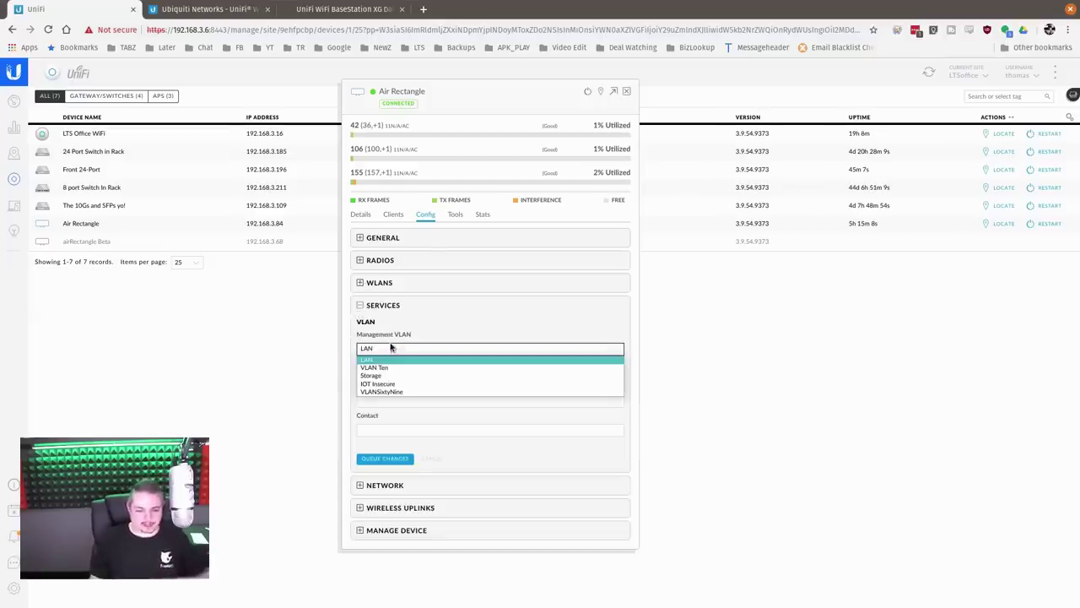
{"action": "left_click", "coordinate": [395, 310]}
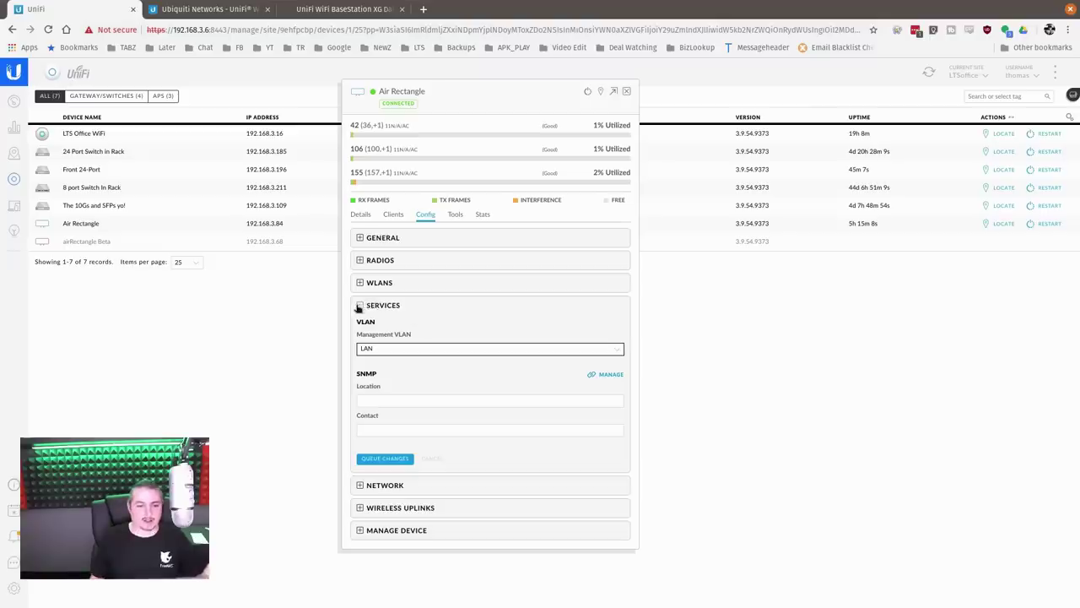
{"action": "left_click", "coordinate": [359, 307]}
Review Air Rectangle's Network IP configuration and its Wireless Uplinks meshing options
{"action": "left_click", "coordinate": [360, 329]}
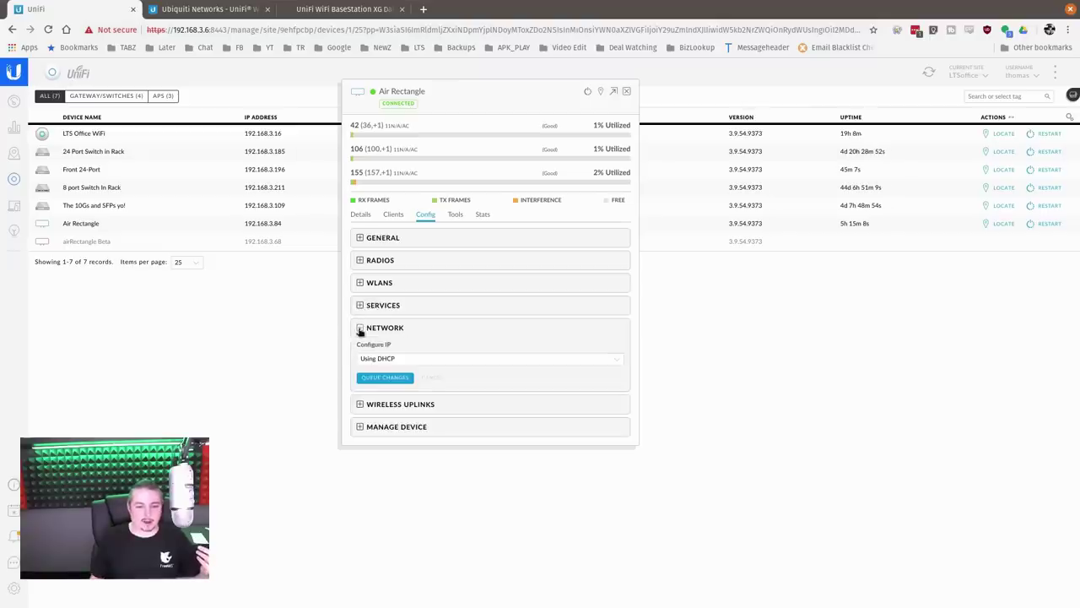
{"action": "left_click", "coordinate": [360, 329]}
{"action": "left_click", "coordinate": [360, 350]}
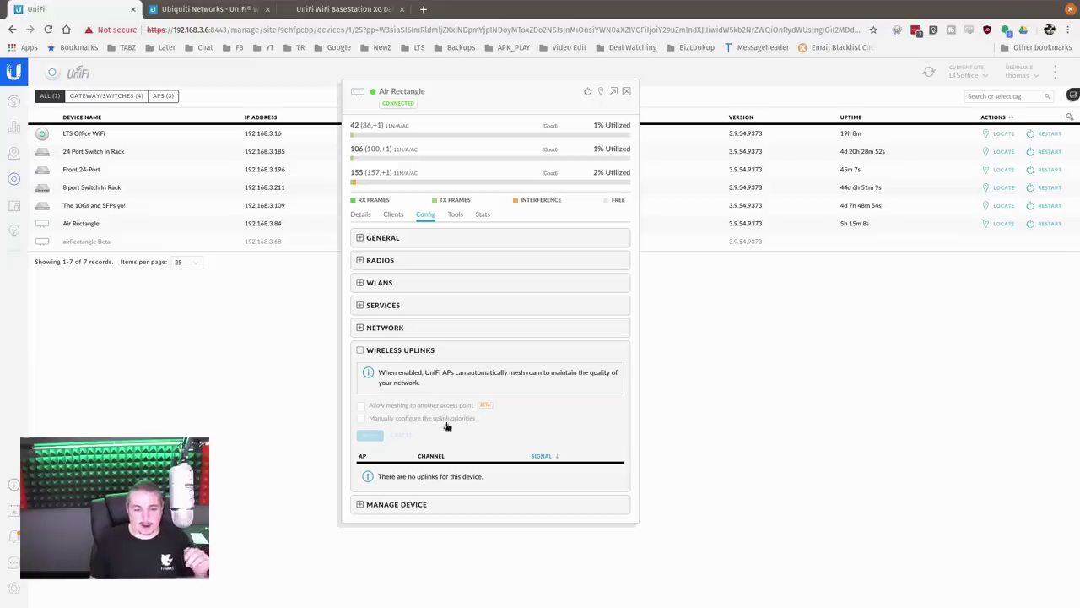
{"action": "left_click", "coordinate": [360, 350]}
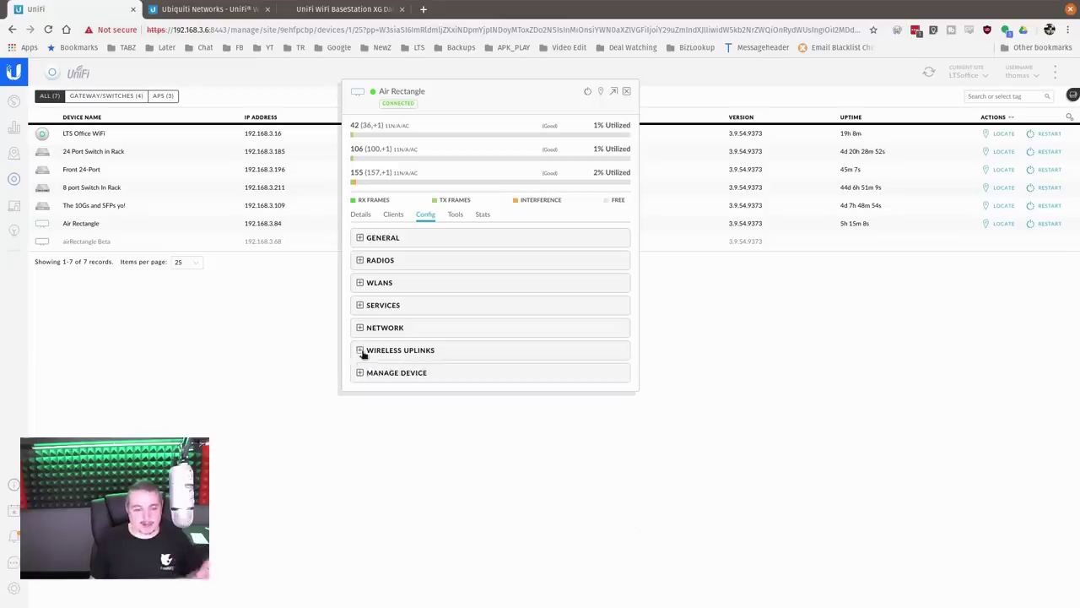
Review the Manage Device options for Air Rectangle, from copying the configuration to disabling or forgetting the device
{"action": "left_click", "coordinate": [363, 373]}
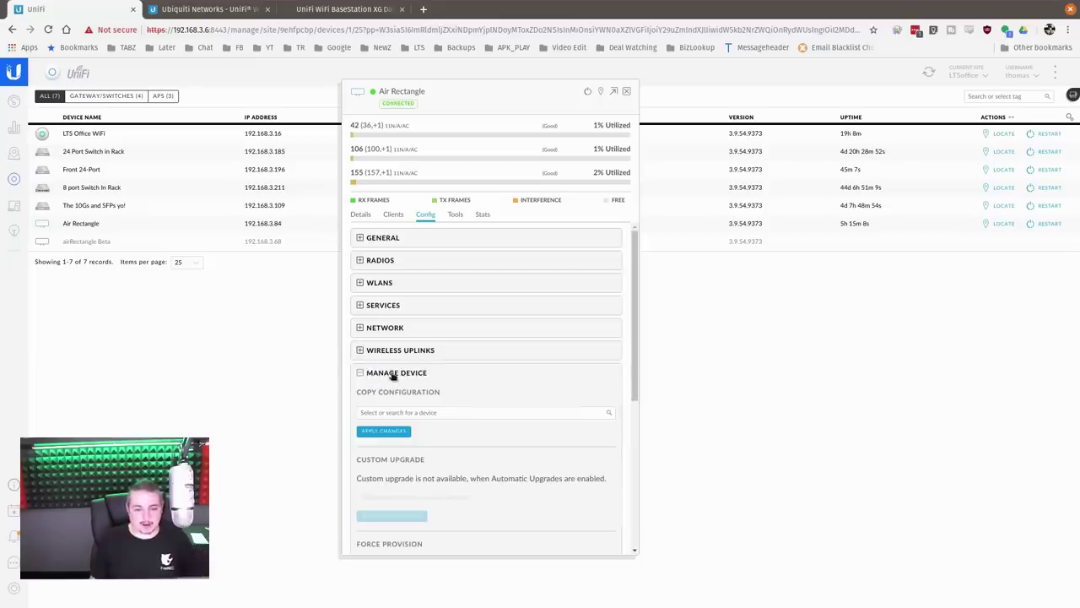
{"action": "scroll", "coordinate": [475, 391], "scroll_direction": "down", "scroll_amount": 2}
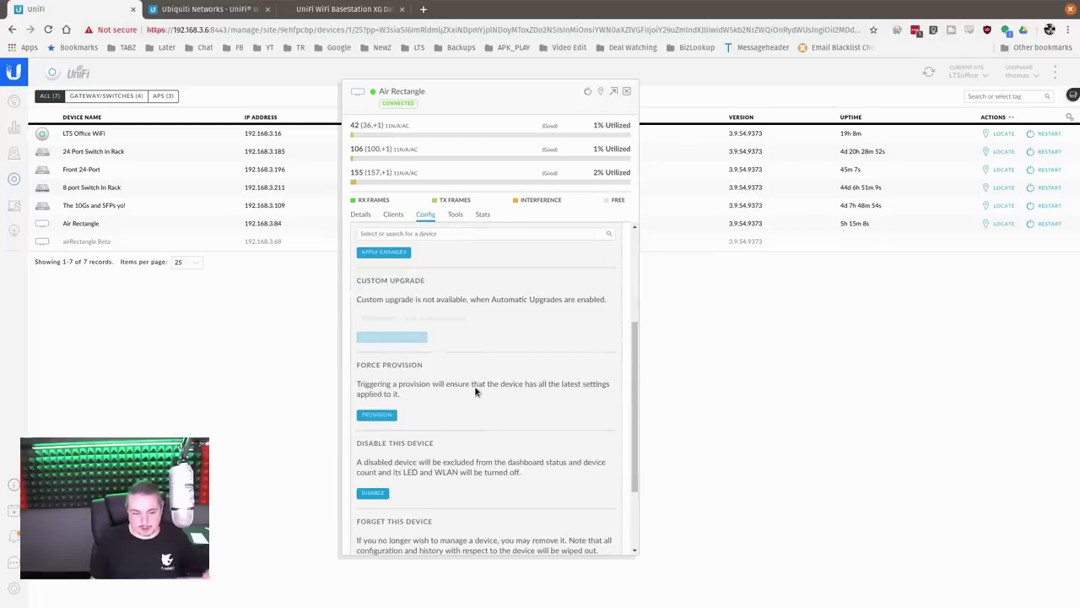
{"action": "scroll", "coordinate": [475, 390], "scroll_direction": "up", "scroll_amount": 2}
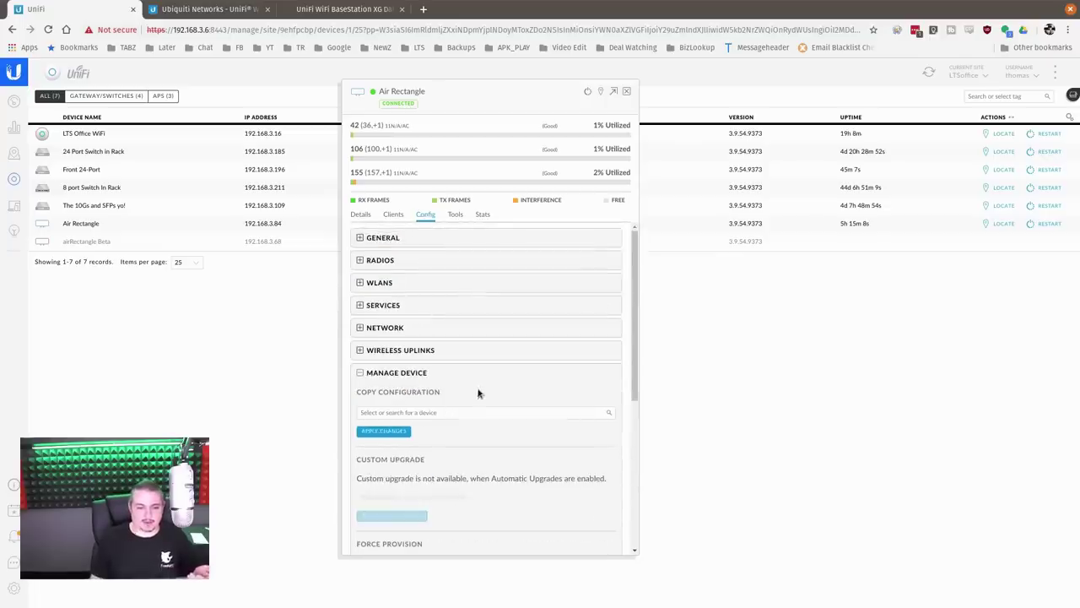
{"action": "left_click", "coordinate": [362, 373]}
Inspect the RF Environment tool for Air Rectangle and request an RF scan, but cancel it at the confirmation
{"action": "left_click", "coordinate": [457, 216]}
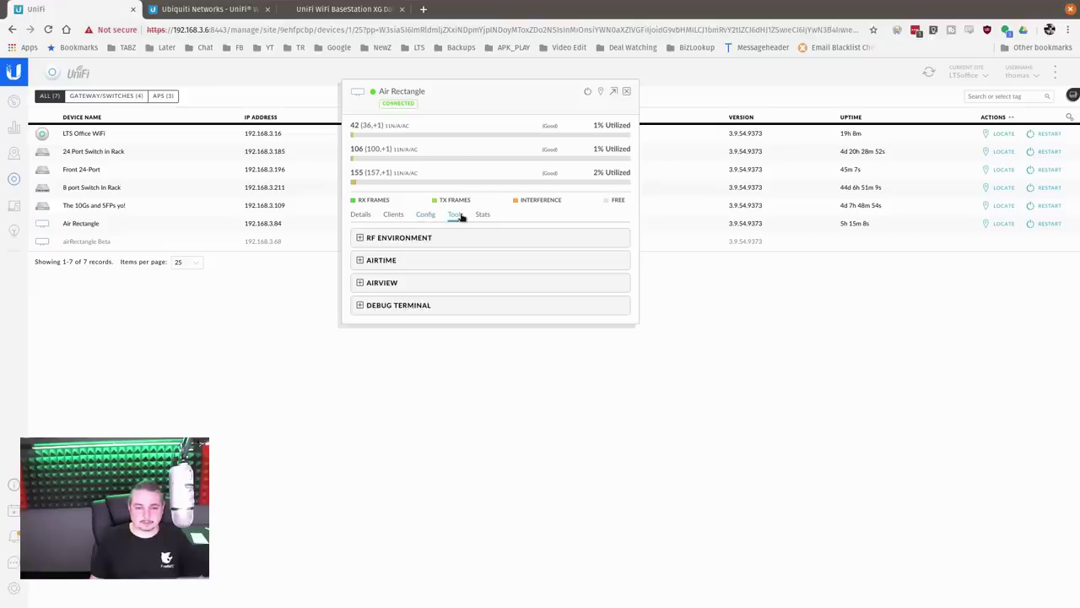
{"action": "left_click", "coordinate": [419, 243]}
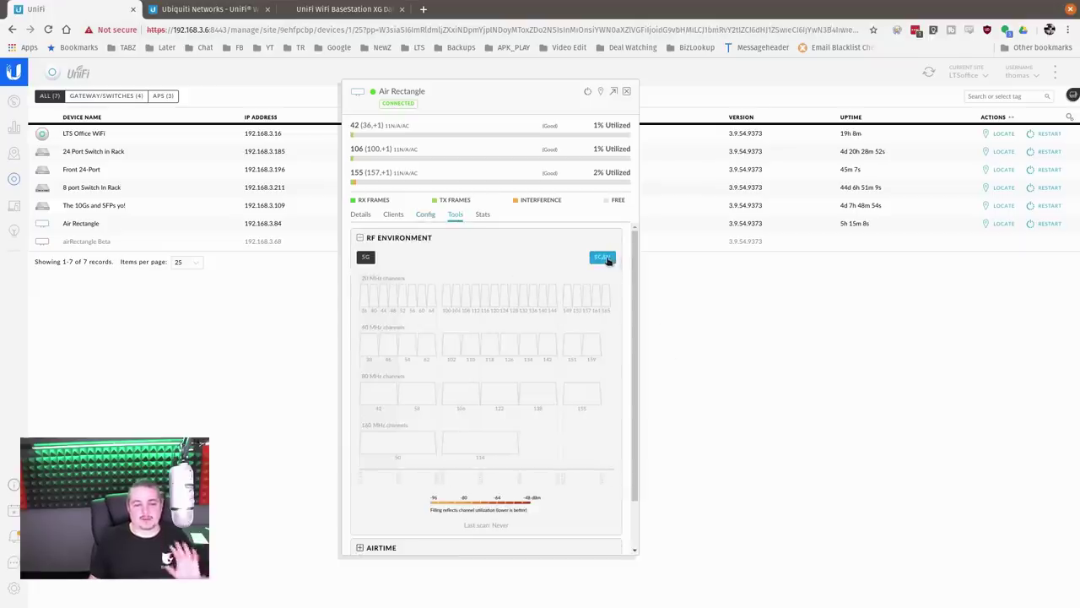
{"action": "scroll", "coordinate": [513, 466], "scroll_direction": "down", "scroll_amount": 3}
{"action": "scroll", "coordinate": [590, 447], "scroll_direction": "up", "scroll_amount": 3}
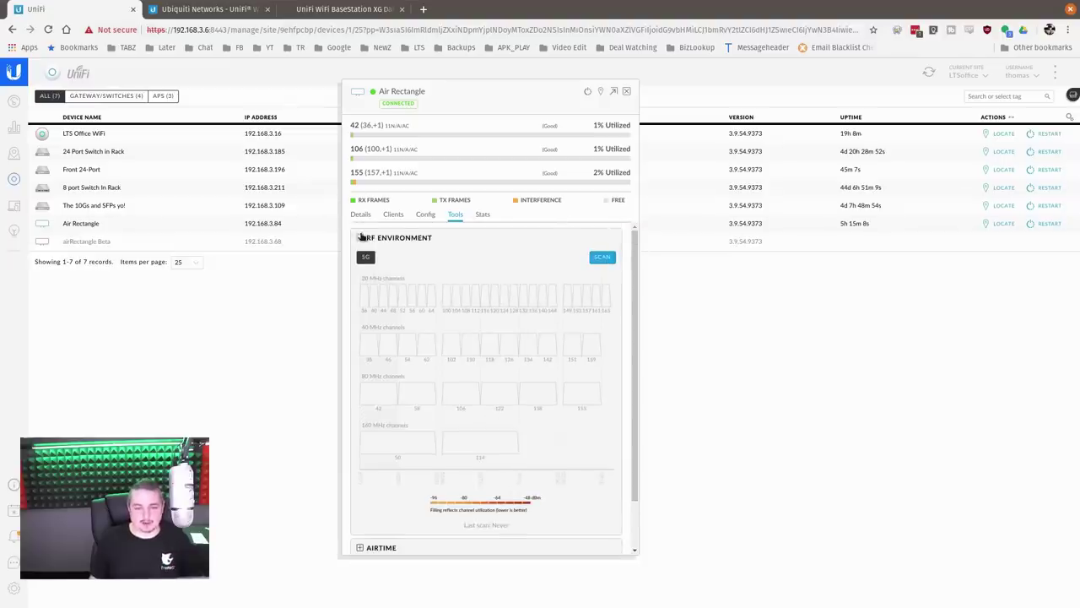
{"action": "left_click", "coordinate": [602, 256]}
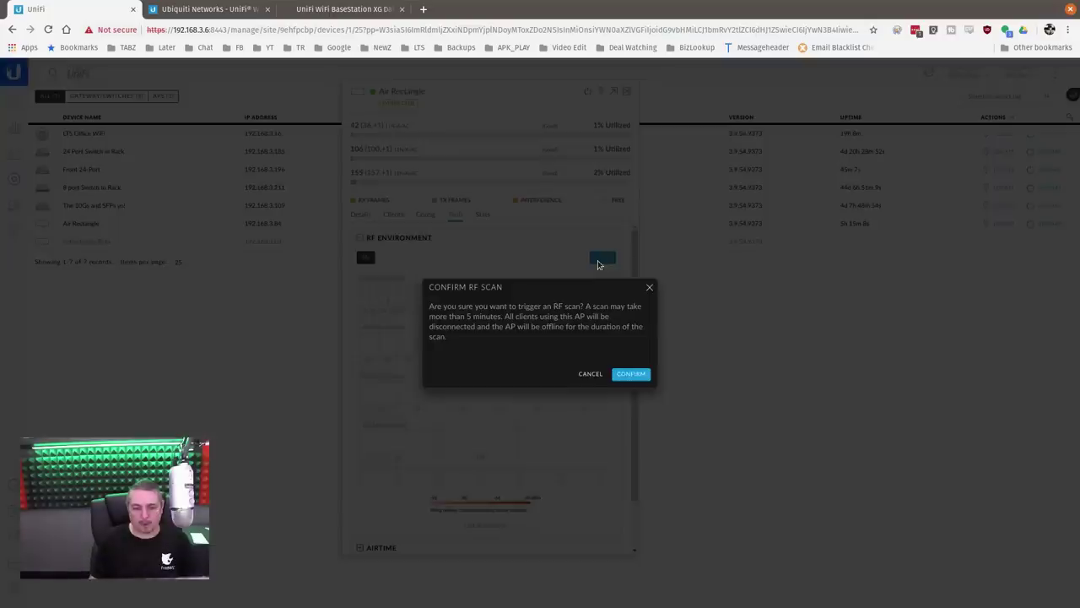
{"action": "left_click", "coordinate": [589, 375]}
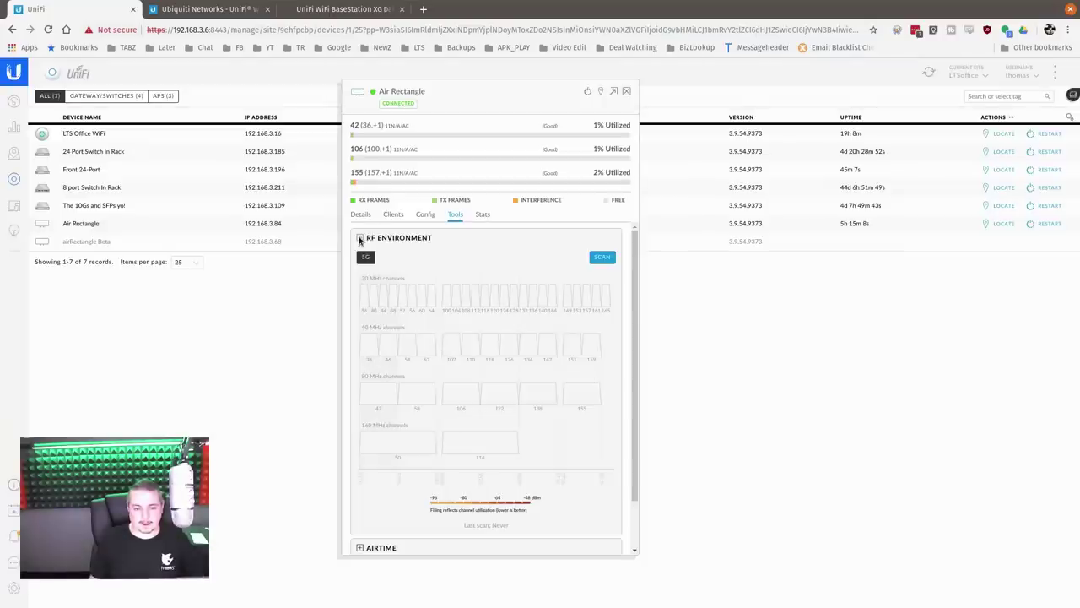
{"action": "left_click", "coordinate": [362, 240]}
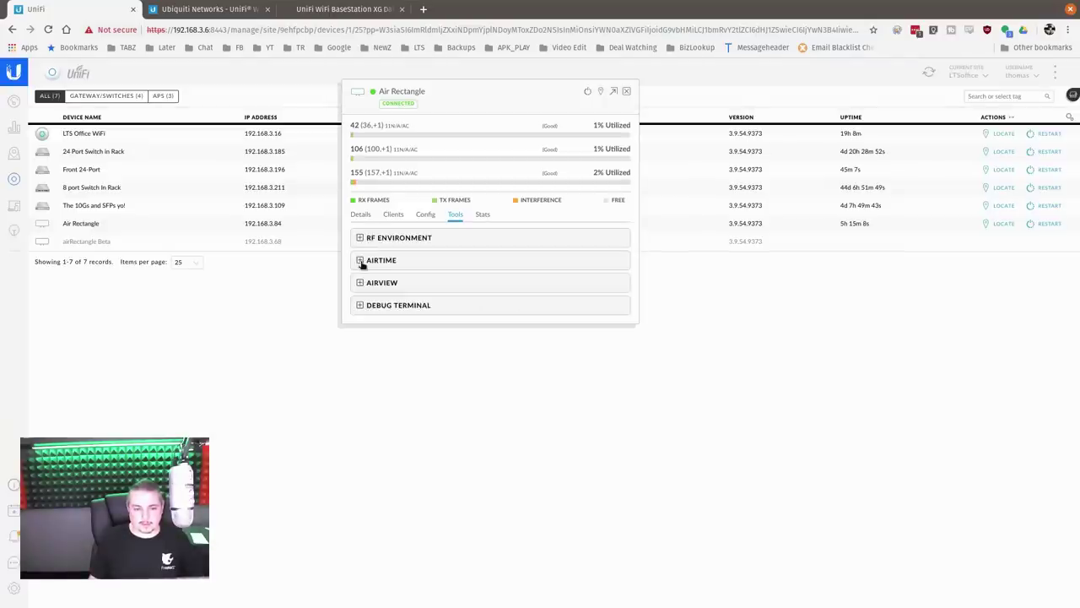
Start a 5G Airtime scan on Air Rectangle and add stations to the time chart
{"action": "left_click", "coordinate": [361, 261]}
{"action": "left_click", "coordinate": [601, 279]}
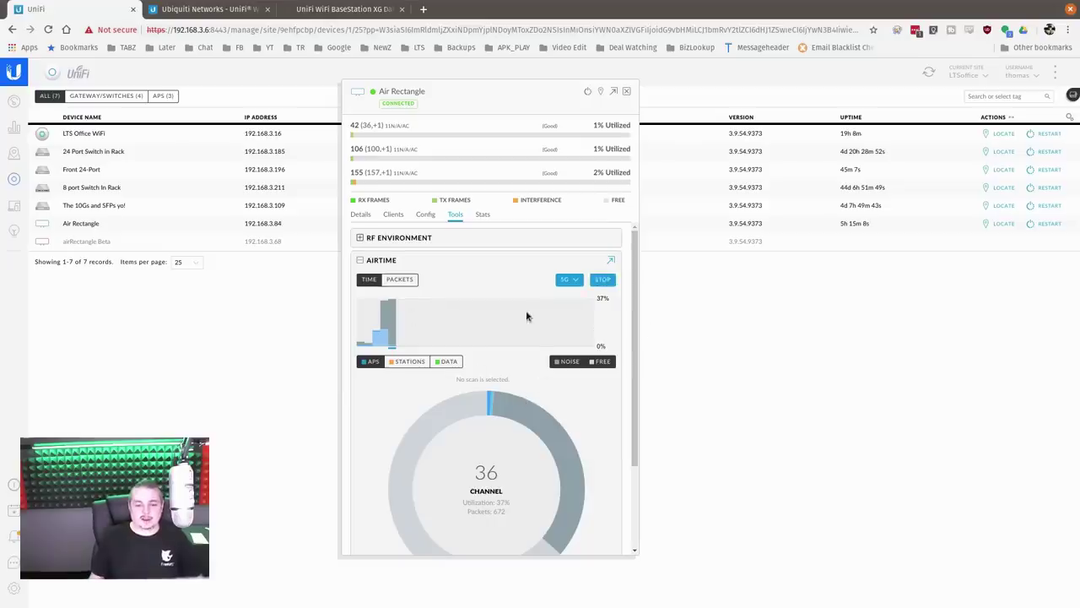
{"action": "scroll", "coordinate": [573, 397], "scroll_direction": "down", "scroll_amount": 1}
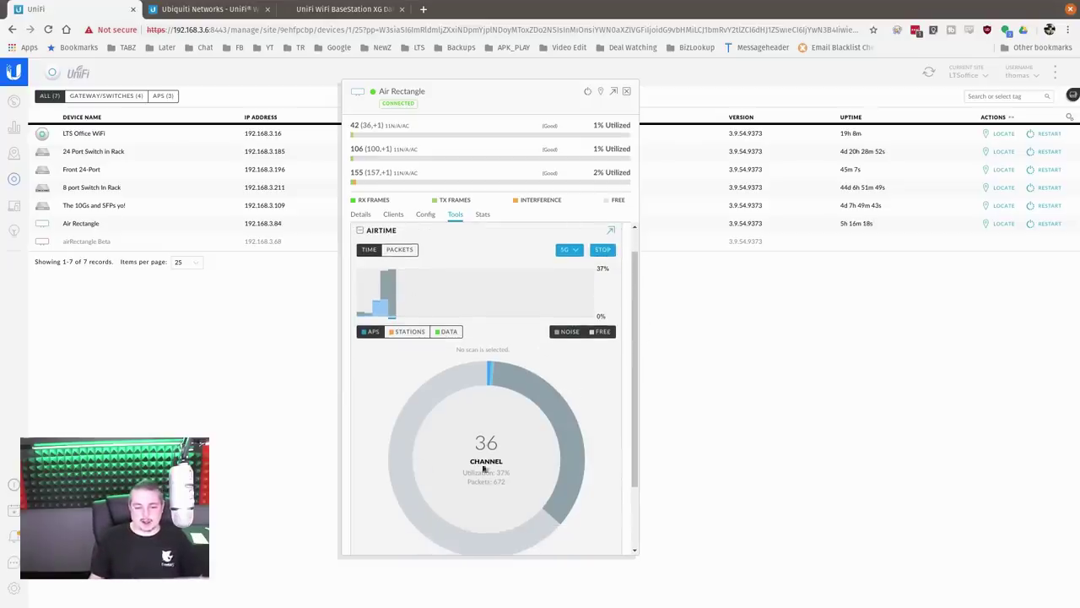
{"action": "left_click", "coordinate": [445, 331]}
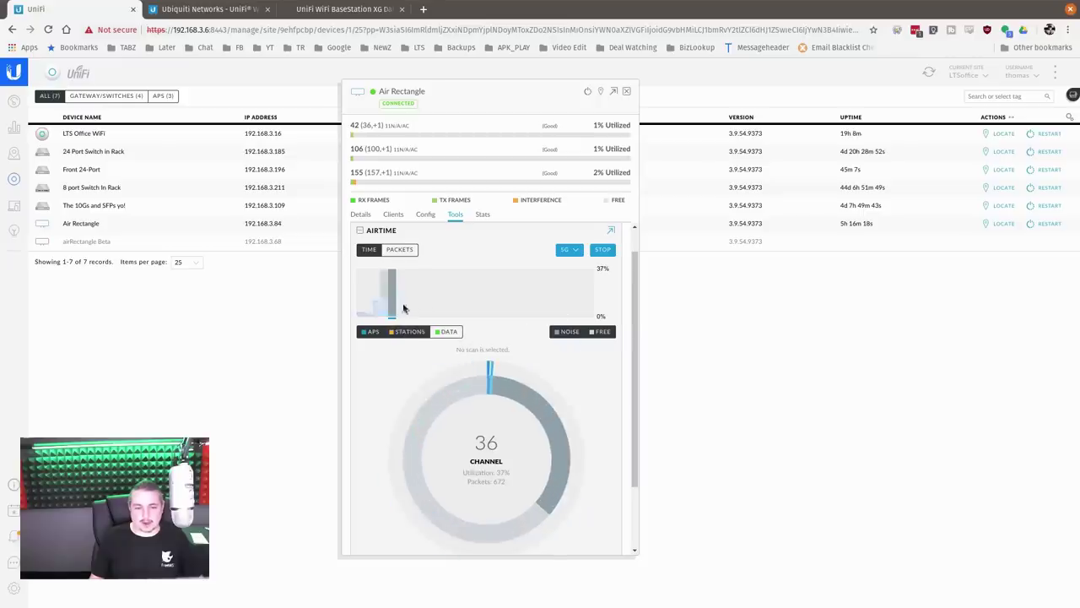
Switch the Airtime chart to packets and add the data breakdown alongside APs and stations
{"action": "left_click", "coordinate": [400, 250]}
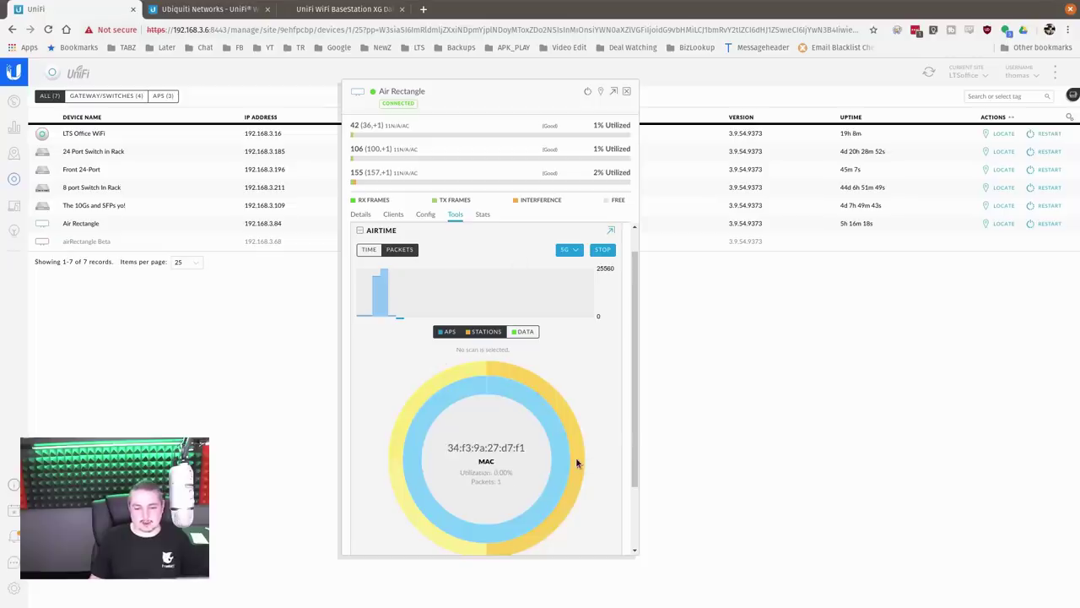
{"action": "mouse_move", "coordinate": [568, 475]}
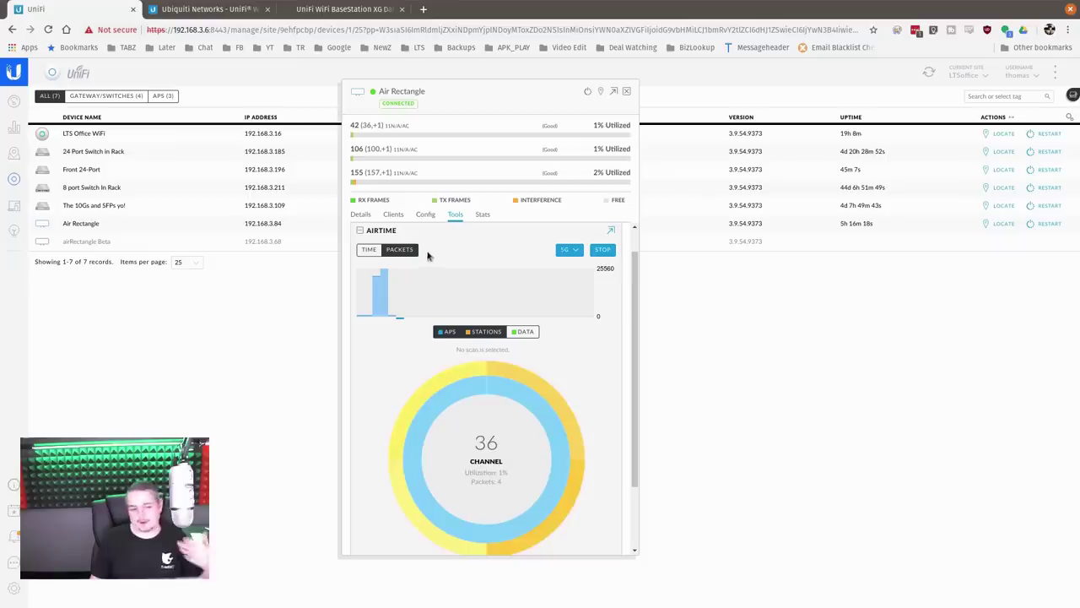
{"action": "left_click", "coordinate": [525, 331]}
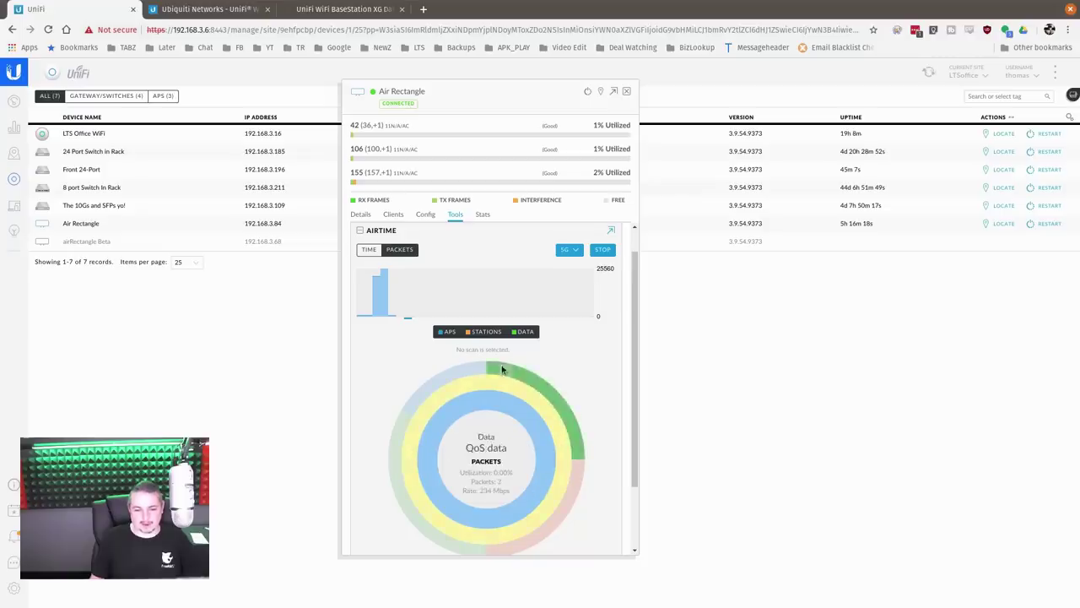
{"action": "scroll", "coordinate": [578, 350], "scroll_direction": "down", "scroll_amount": 2}
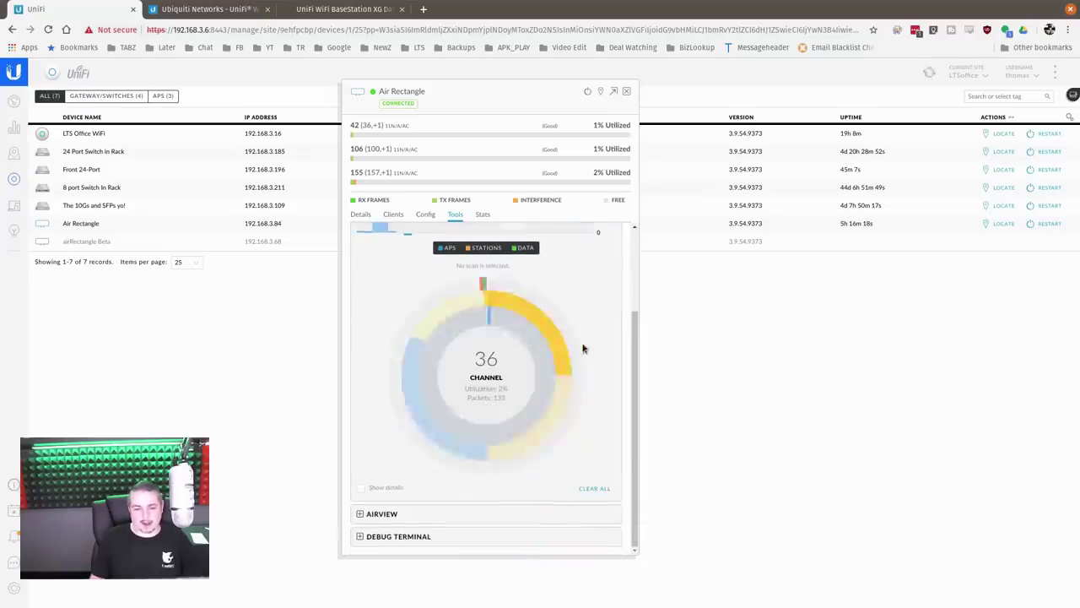
Start the 5G AirView spectrum scan for Air Rectangle and detach it into its own window
{"action": "left_click", "coordinate": [388, 516]}
{"action": "left_click", "coordinate": [610, 302]}
{"action": "left_click", "coordinate": [619, 283]}
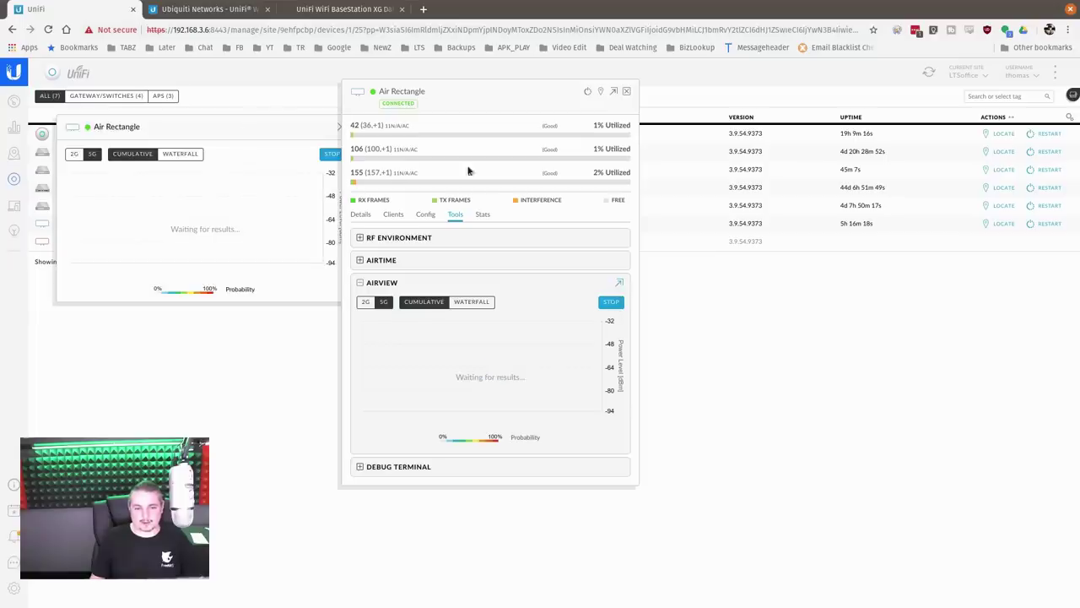
Move the Air Rectangle device window aside and detach the Airtime chart into its own window
{"action": "left_click_drag", "start_coordinate": [523, 88], "coordinate": [666, 100]}
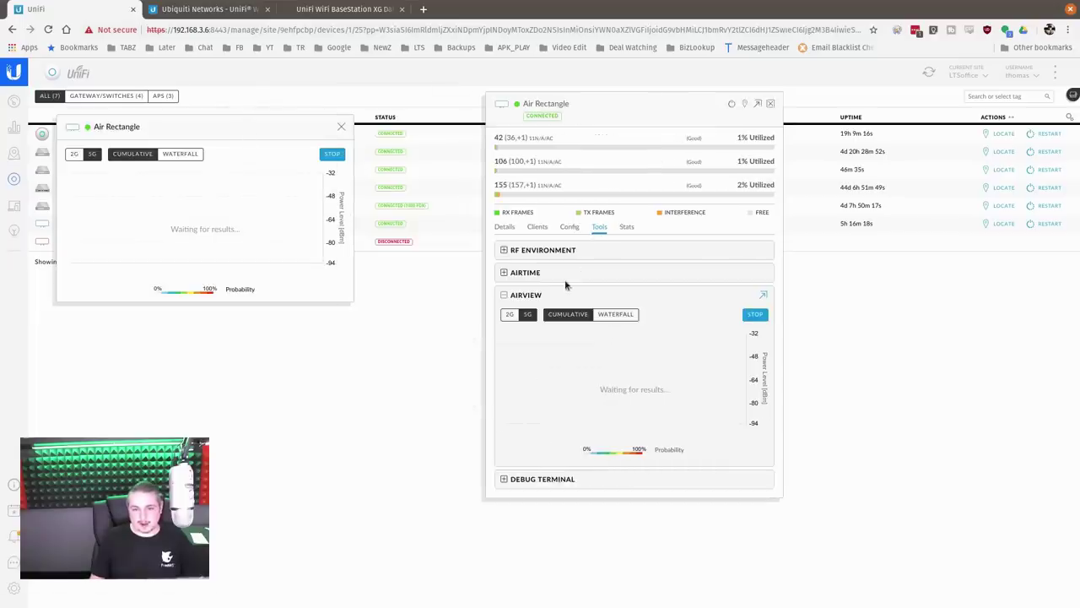
{"action": "left_click", "coordinate": [577, 274]}
{"action": "left_click", "coordinate": [755, 275]}
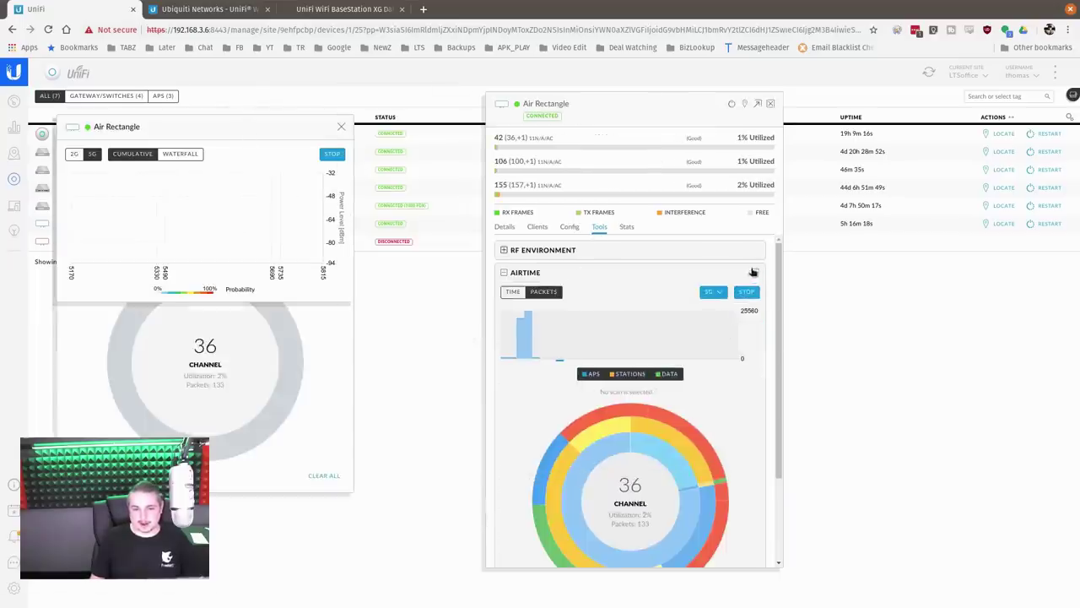
Place the AirView window between the Airtime and device windows, and switch it to the waterfall view
{"action": "left_click_drag", "start_coordinate": [263, 132], "coordinate": [371, 133]}
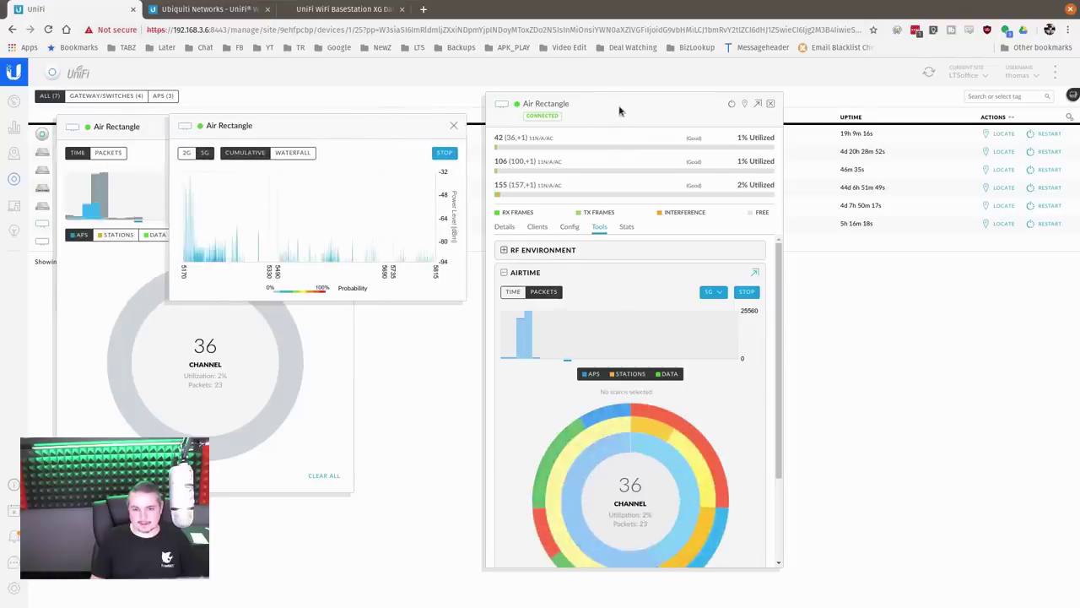
{"action": "left_click_drag", "start_coordinate": [273, 131], "coordinate": [493, 124]}
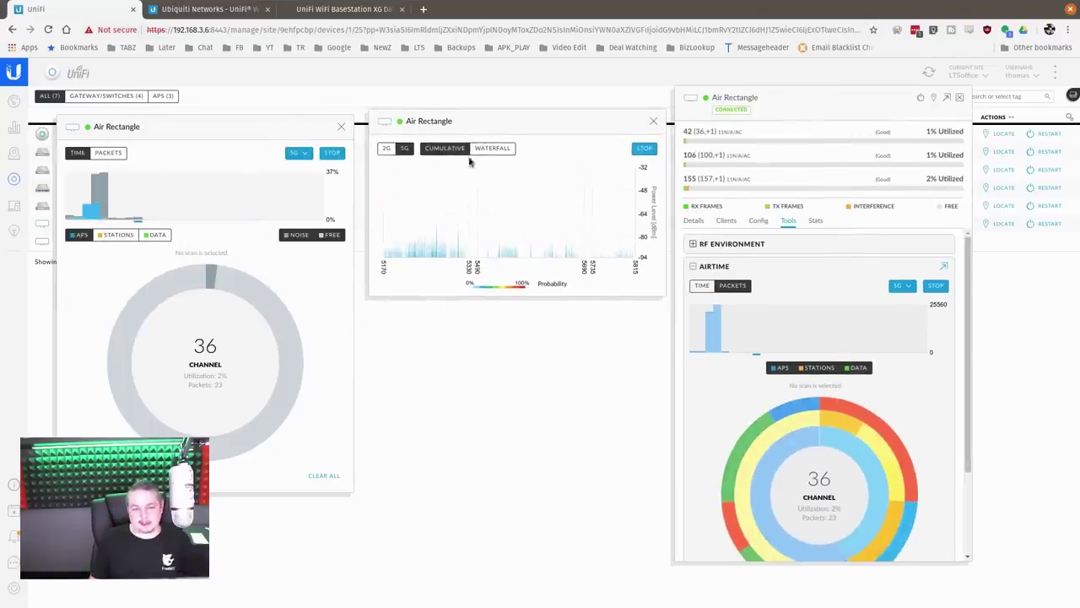
{"action": "left_click", "coordinate": [493, 148]}
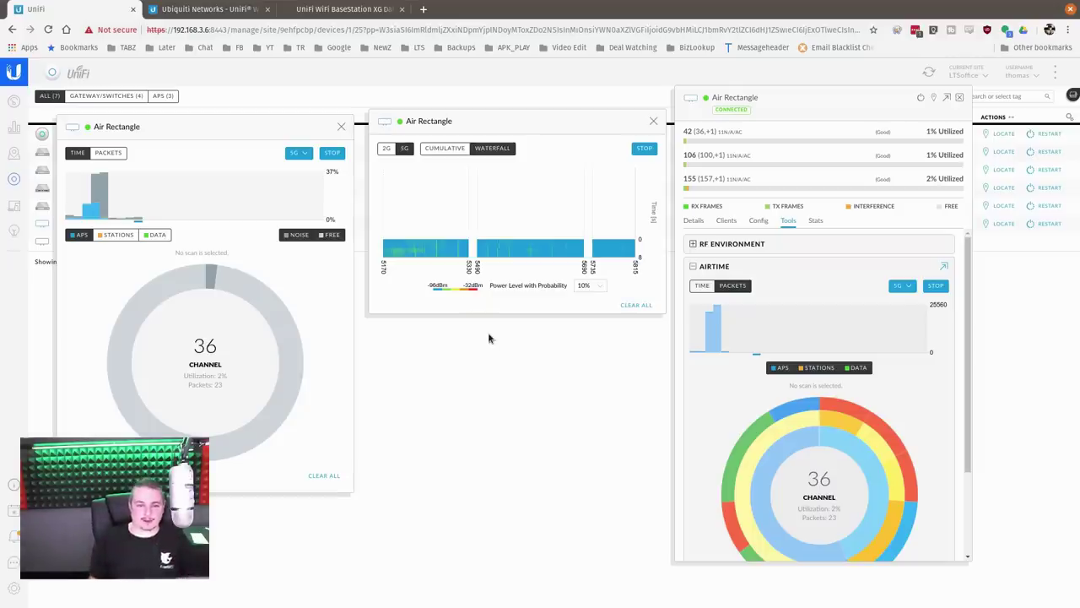
Show the 2G band alongside 5G in the AirView waterfall and remove it again
{"action": "left_click", "coordinate": [387, 149]}
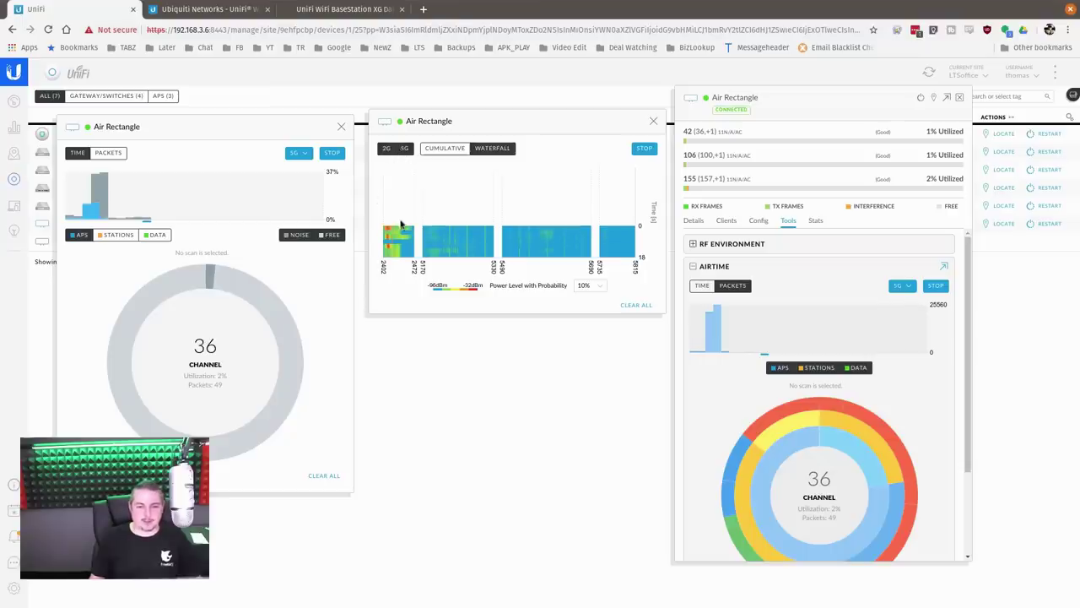
{"action": "left_click", "coordinate": [388, 149]}
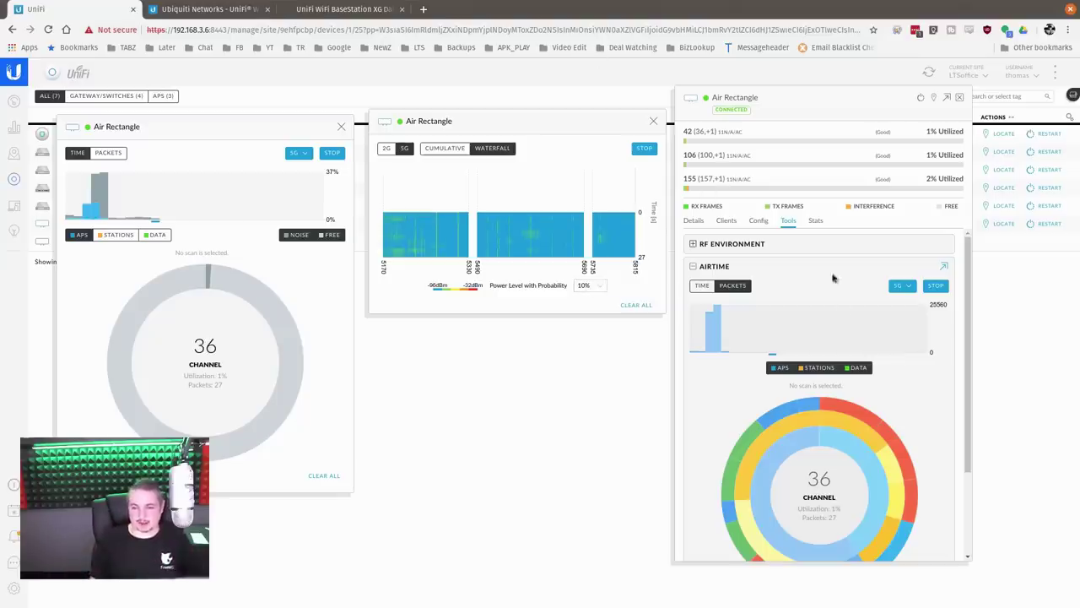
Review Air Rectangle's statistics, comparing channel utilization, dropped packets and retries across the WIFI0, WIFI2 and WIFI1 radios
{"action": "left_click", "coordinate": [816, 220]}
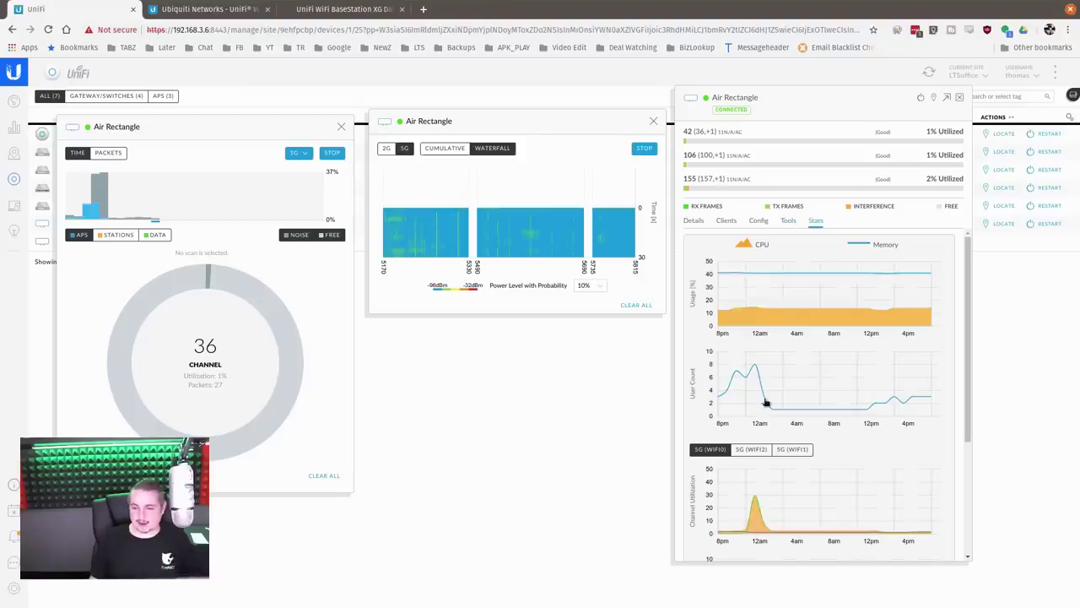
{"action": "scroll", "coordinate": [865, 379], "scroll_direction": "down", "scroll_amount": 3}
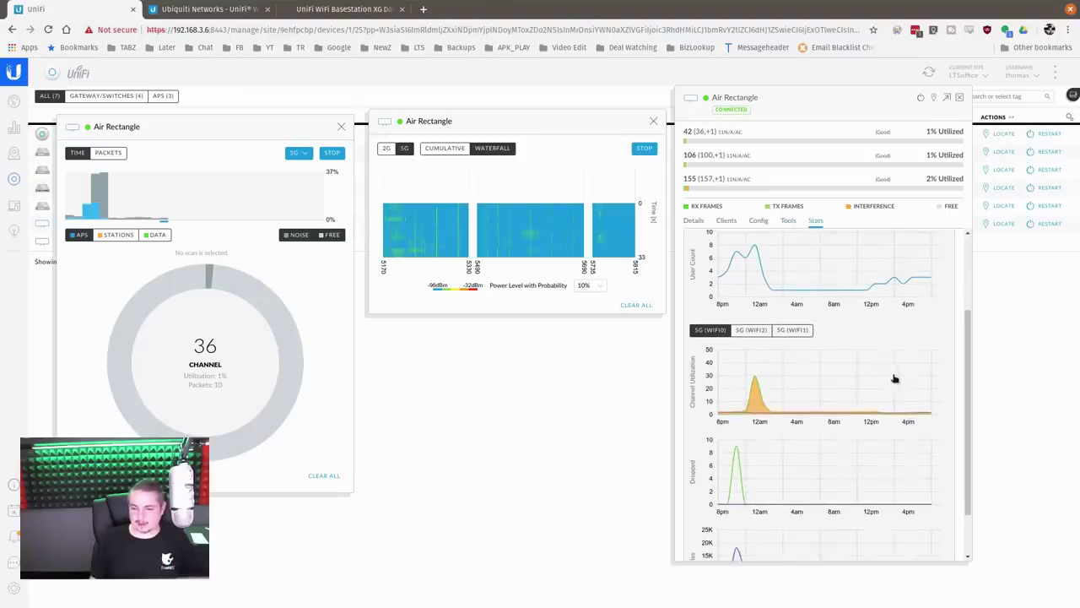
{"action": "left_click", "coordinate": [751, 330]}
{"action": "left_click", "coordinate": [793, 330]}
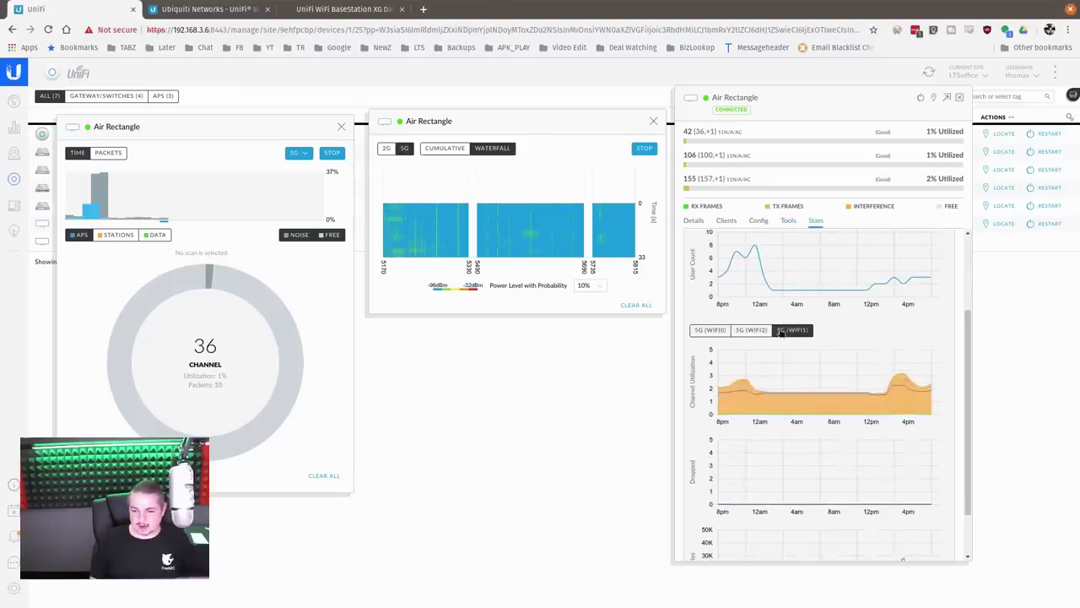
{"action": "left_click", "coordinate": [708, 329]}
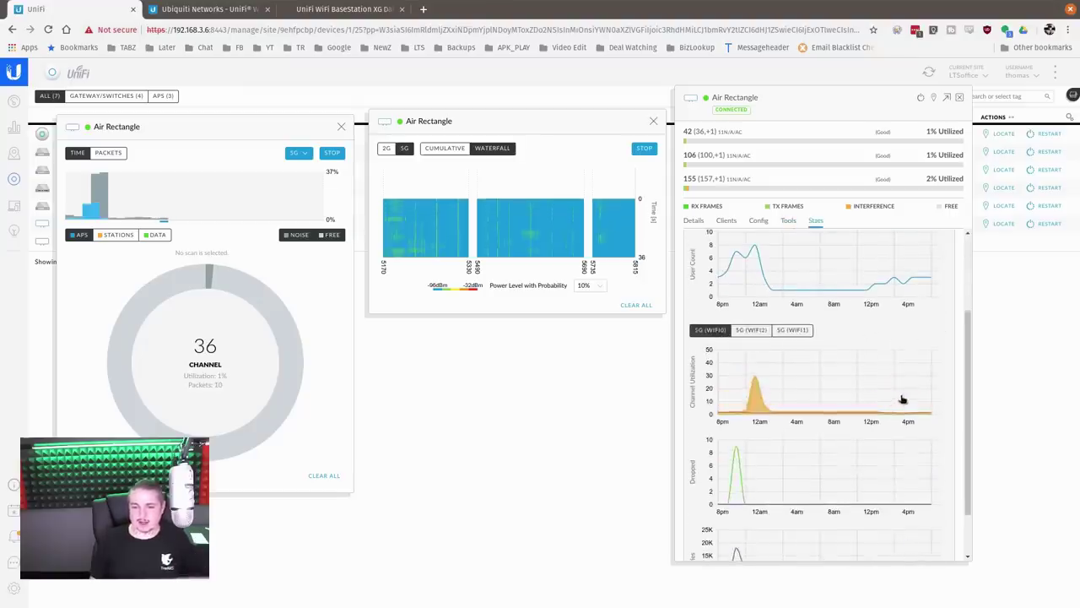
{"action": "scroll", "coordinate": [902, 401], "scroll_direction": "down", "scroll_amount": 2}
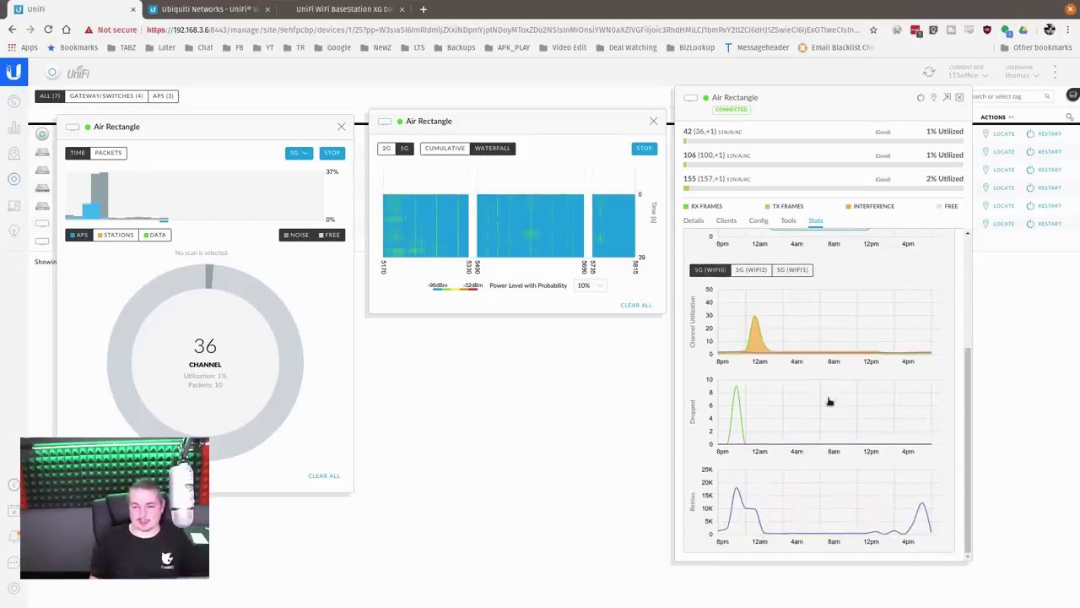
{"action": "left_click", "coordinate": [792, 269]}
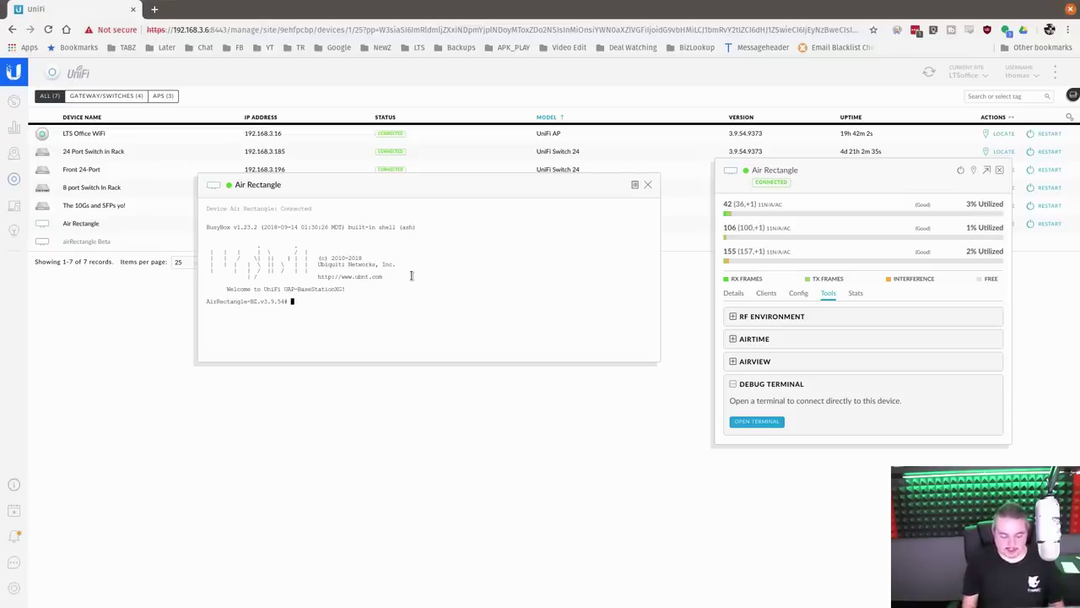
Run top in Air Rectangle's debug terminal to view its processes, and stop it
{"action": "key", "text": "Return"}
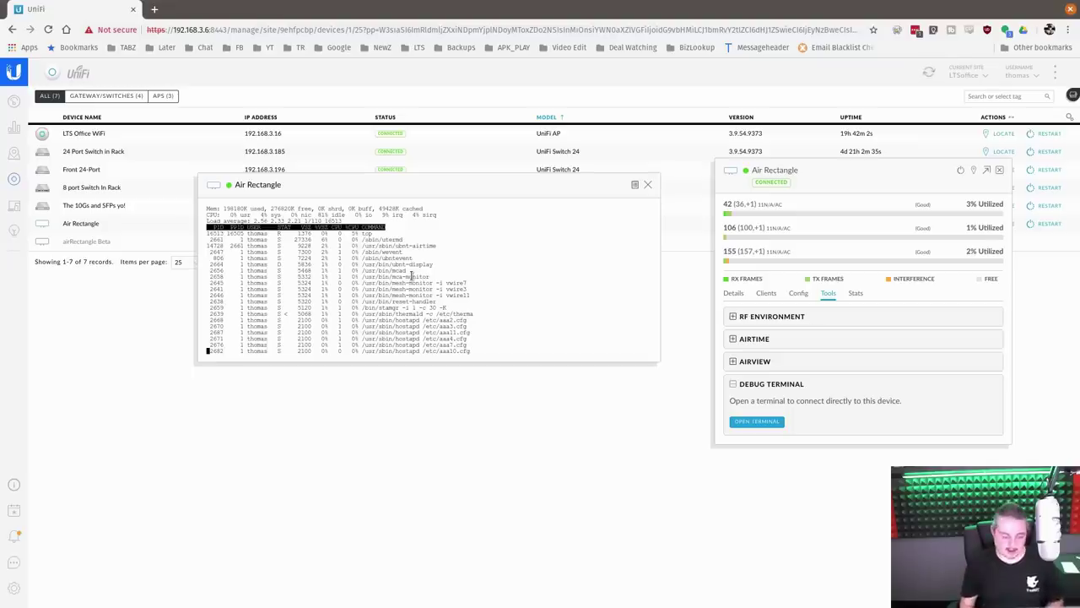
{"action": "key", "text": "q"}
{"action": "key", "text": "ctrl+c"}
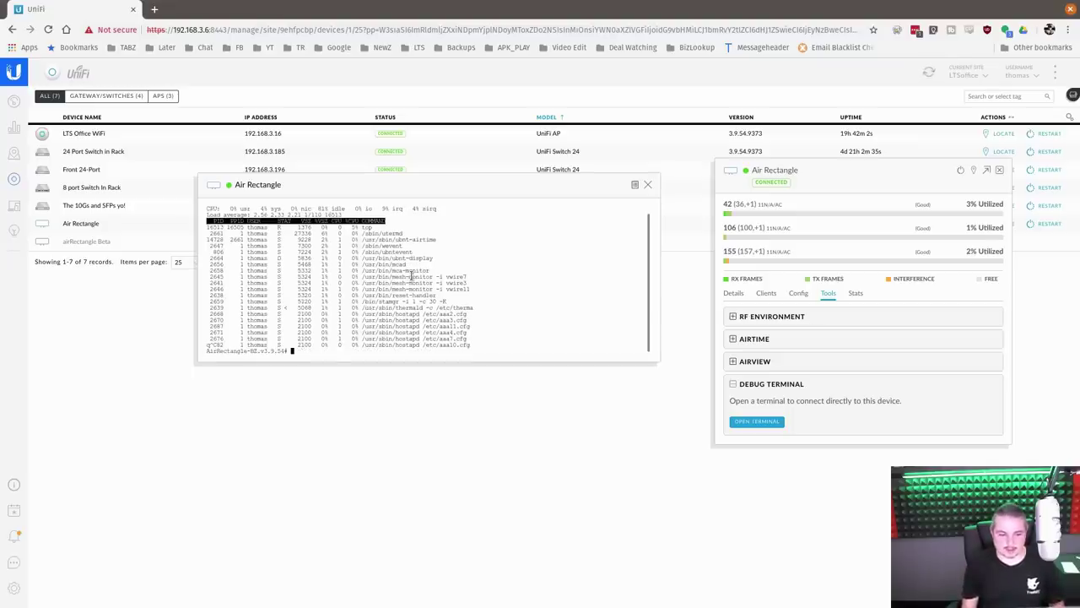
Exit the debug terminal session and close its window
{"action": "type", "text": "exit"}
{"action": "key", "text": "Return"}
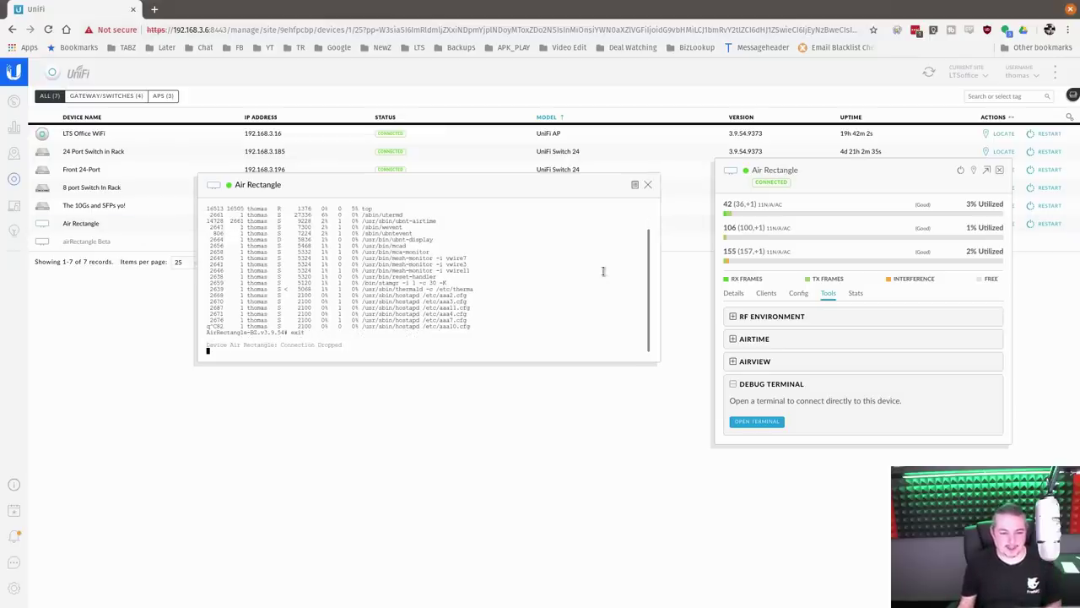
{"action": "left_click", "coordinate": [649, 184]}
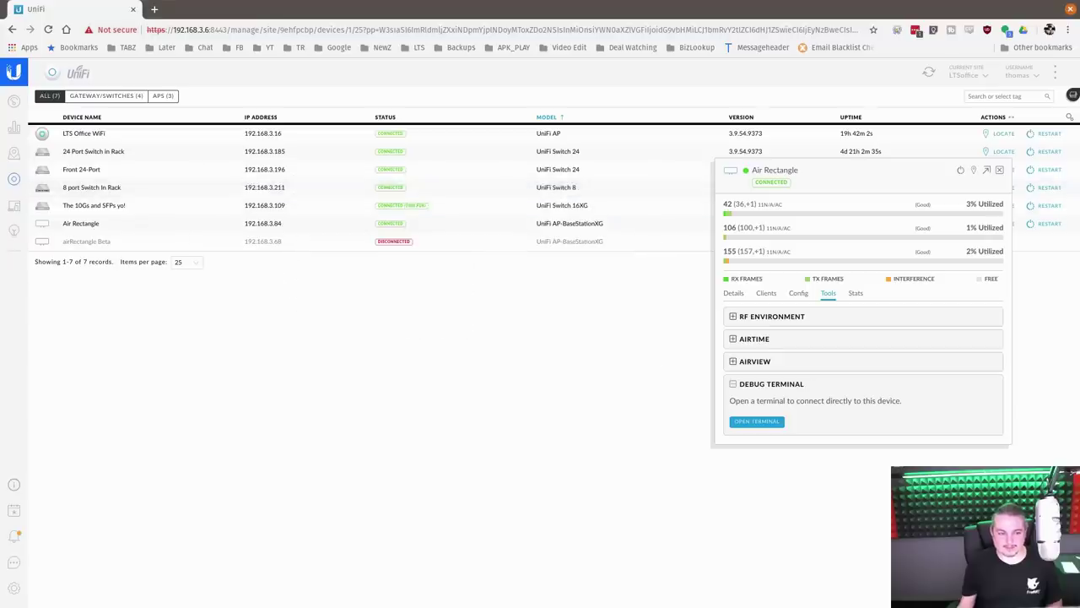
Open a maximized local terminal and connect over SSH to the access point at 192.168.3.84
{"action": "key", "text": "ctrl+alt+t"}
{"action": "left_click_drag", "start_coordinate": [499, 165], "coordinate": [592, 105]}
{"action": "double_click", "coordinate": [593, 105]}
{"action": "type", "text": "ssh thomas@192.168.3.84"}
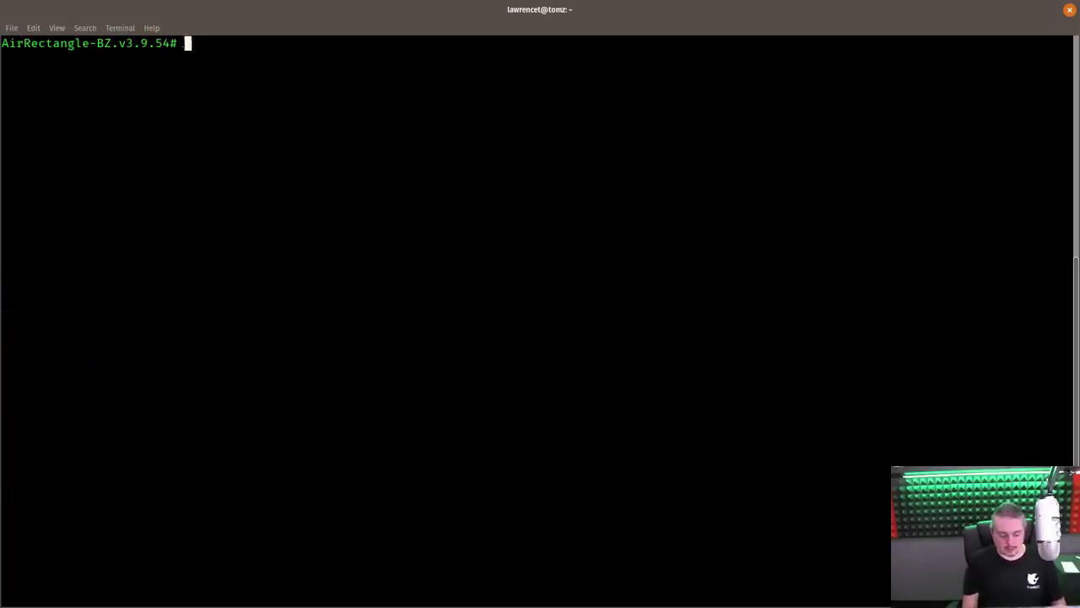
Run ifconfig on the access point and return to the start of the interface listing
{"action": "type", "text": "ifconfig"}
{"action": "key", "text": "Return"}
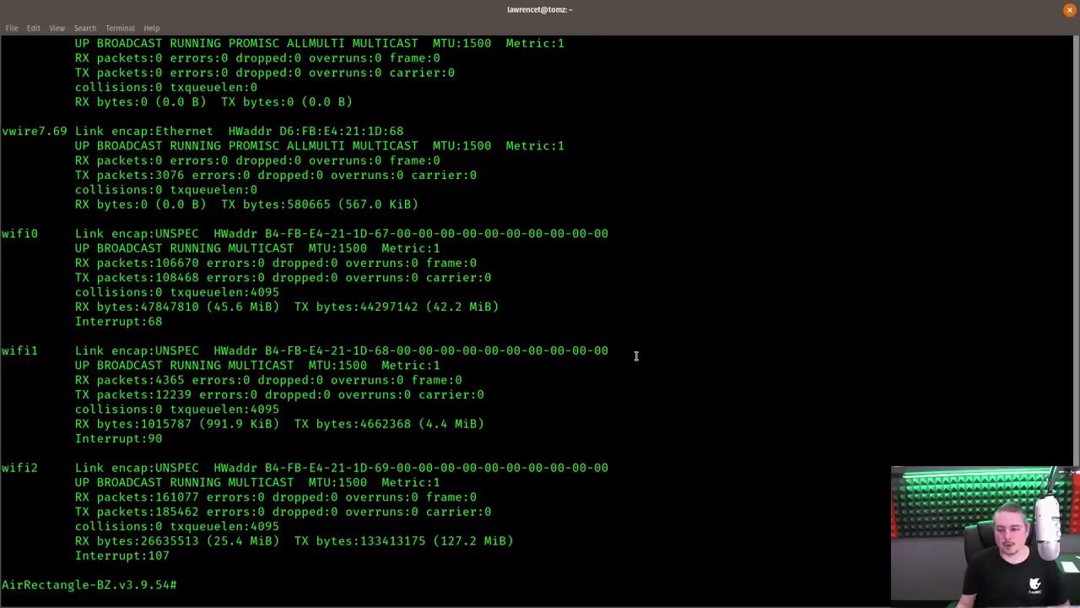
{"action": "scroll", "coordinate": [636, 355], "scroll_direction": "up", "scroll_amount": 20}
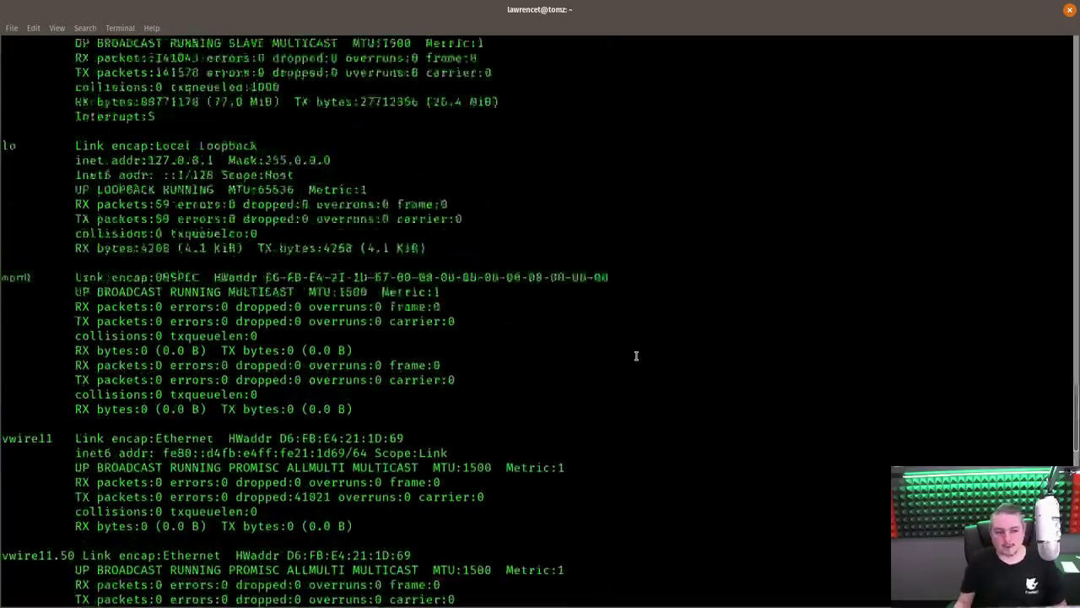
{"action": "scroll", "coordinate": [636, 355], "scroll_direction": "up", "scroll_amount": 20}
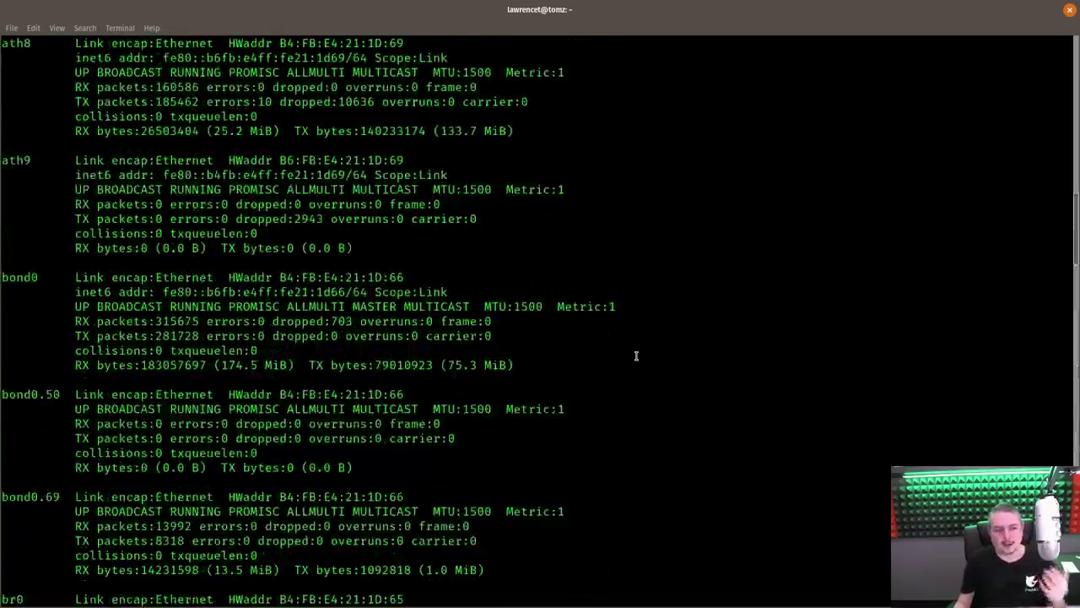
{"action": "scroll", "coordinate": [636, 356], "scroll_direction": "up", "scroll_amount": 15}
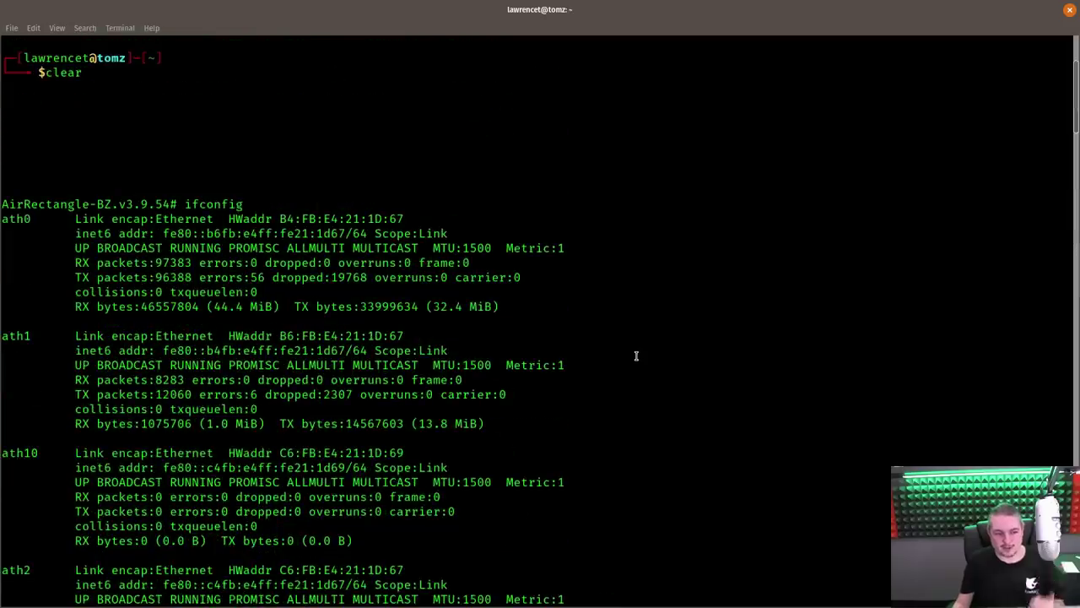
Examine the ath, bond, bridge, Ethernet, vwire and wifi interfaces in the ifconfig output
{"action": "scroll", "coordinate": [636, 355], "scroll_direction": "down", "scroll_amount": 8}
{"action": "scroll", "coordinate": [635, 355], "scroll_direction": "up", "scroll_amount": 5}
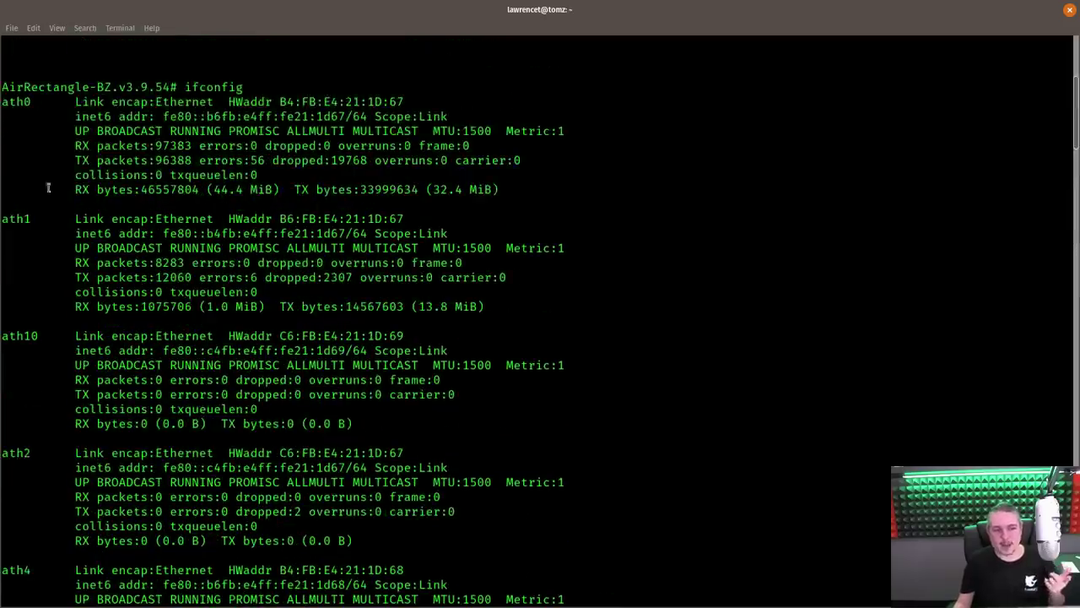
{"action": "scroll", "coordinate": [62, 226], "scroll_direction": "down", "scroll_amount": 5}
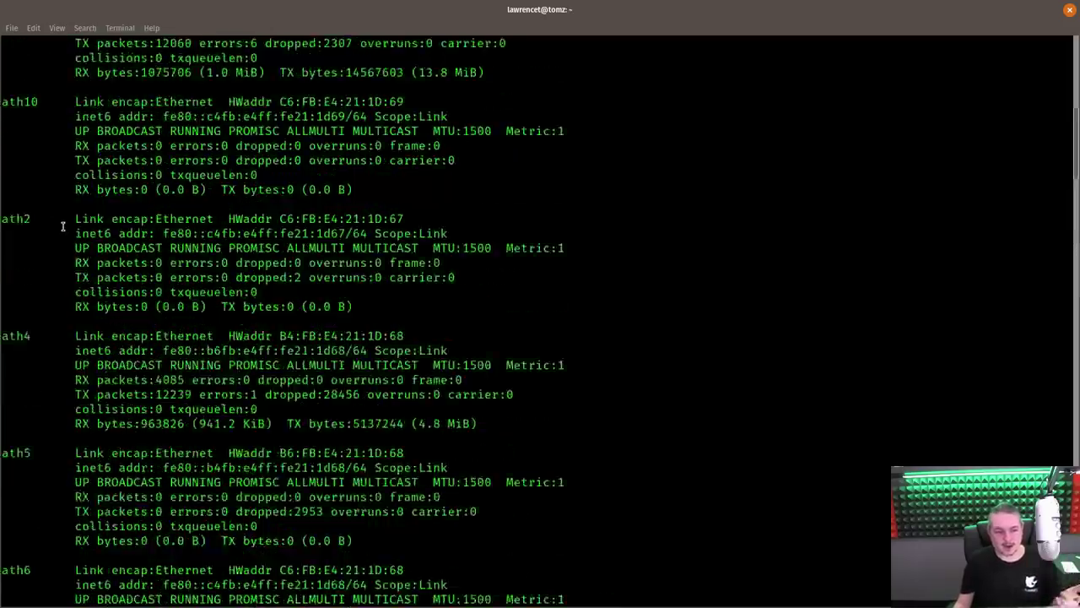
{"action": "scroll", "coordinate": [63, 226], "scroll_direction": "down", "scroll_amount": 10}
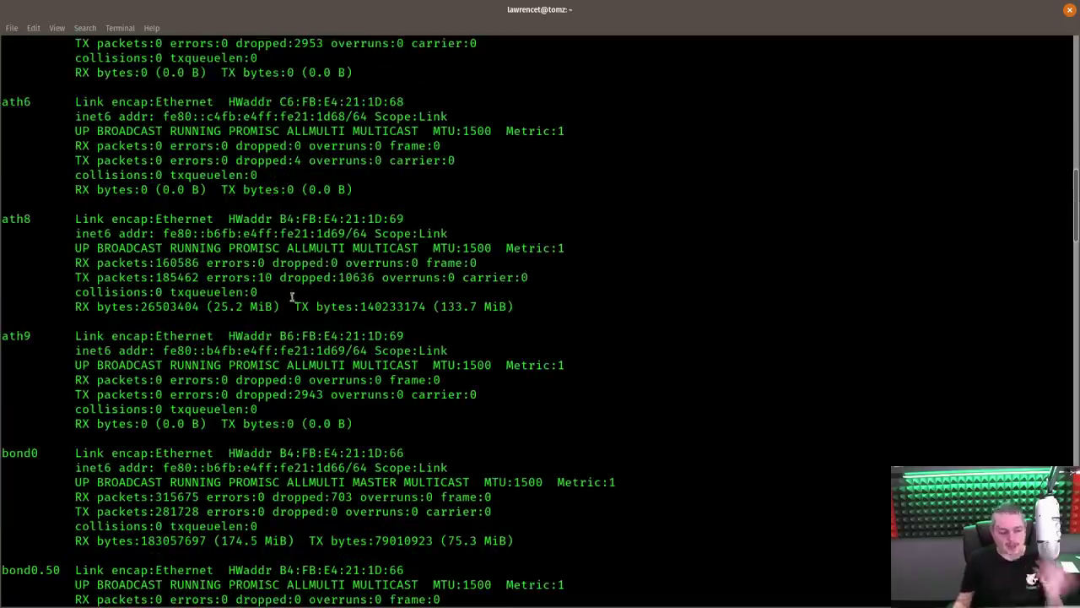
{"action": "scroll", "coordinate": [295, 301], "scroll_direction": "down", "scroll_amount": 10}
{"action": "scroll", "coordinate": [584, 274], "scroll_direction": "down", "scroll_amount": 3}
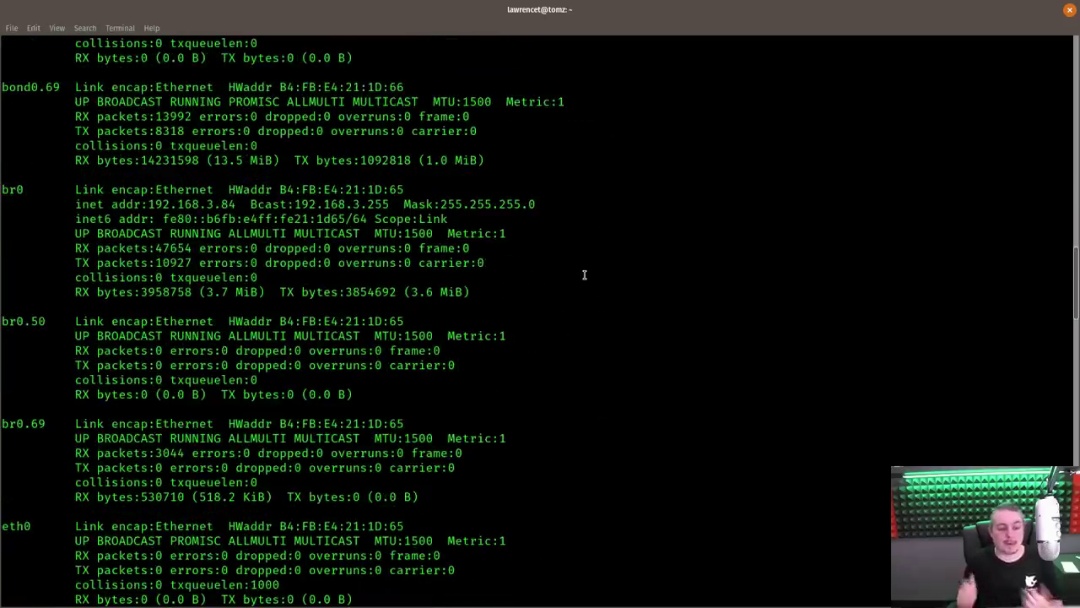
{"action": "scroll", "coordinate": [584, 274], "scroll_direction": "down", "scroll_amount": 20}
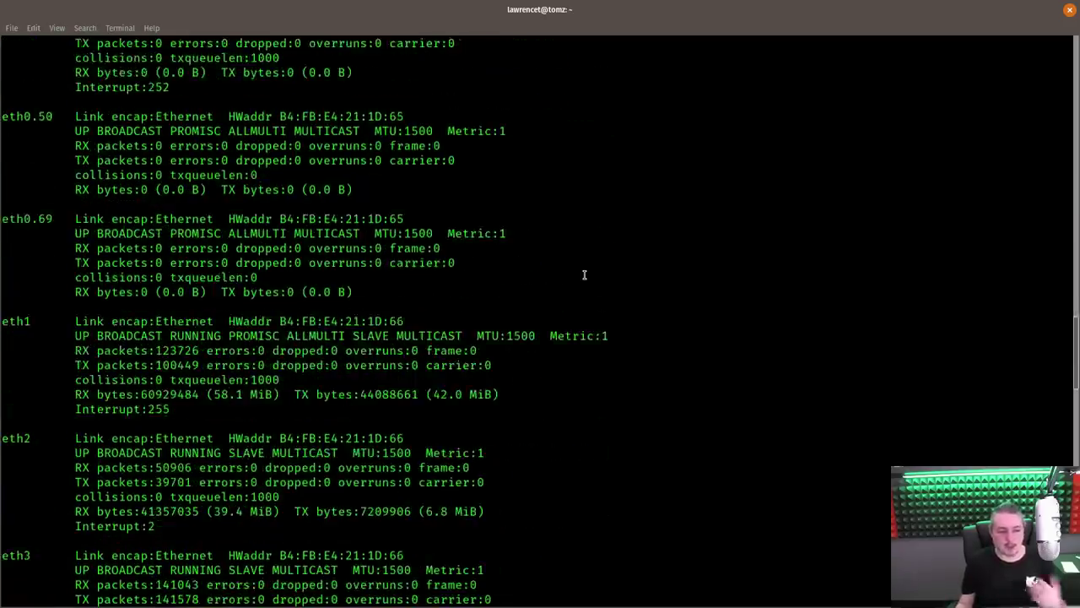
{"action": "scroll", "coordinate": [584, 274], "scroll_direction": "down", "scroll_amount": 9}
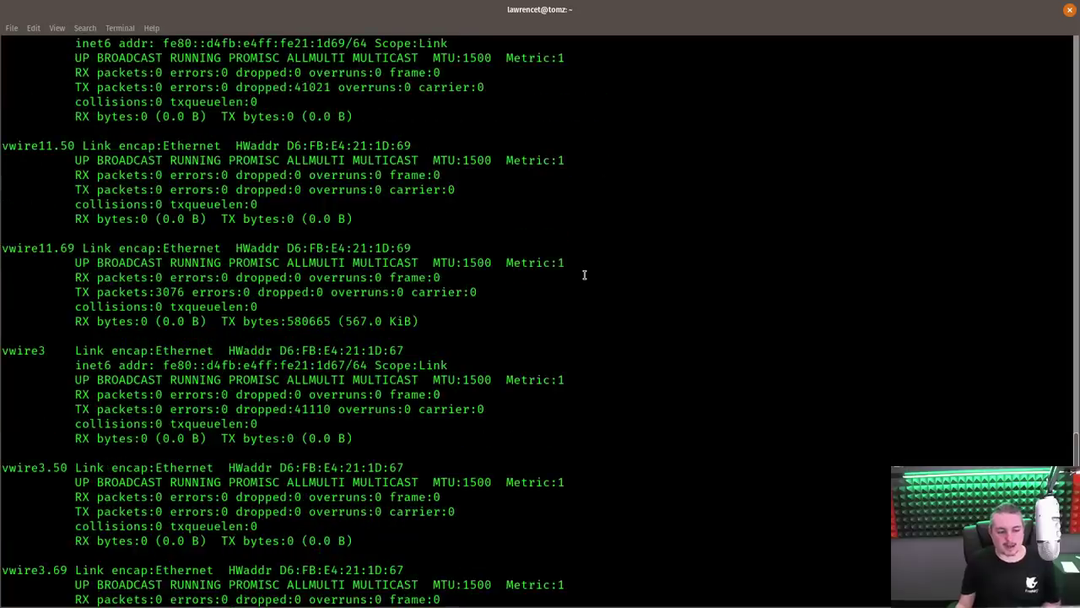
{"action": "scroll", "coordinate": [720, 369], "scroll_direction": "down", "scroll_amount": 8}
{"action": "scroll", "coordinate": [748, 330], "scroll_direction": "down", "scroll_amount": 9}
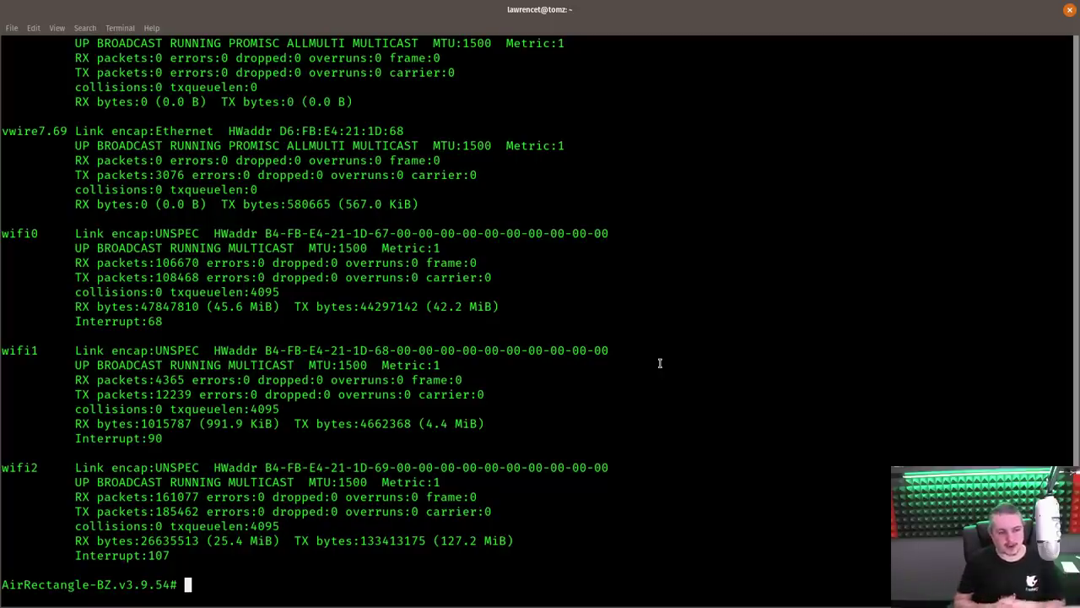
Highlight the vwire7.69 and vwire7.50 interface entries in the ifconfig output and clear the selection
{"action": "left_click_drag", "start_coordinate": [25, 132], "coordinate": [81, 135]}
{"action": "scroll", "coordinate": [523, 355], "scroll_direction": "up", "scroll_amount": 7}
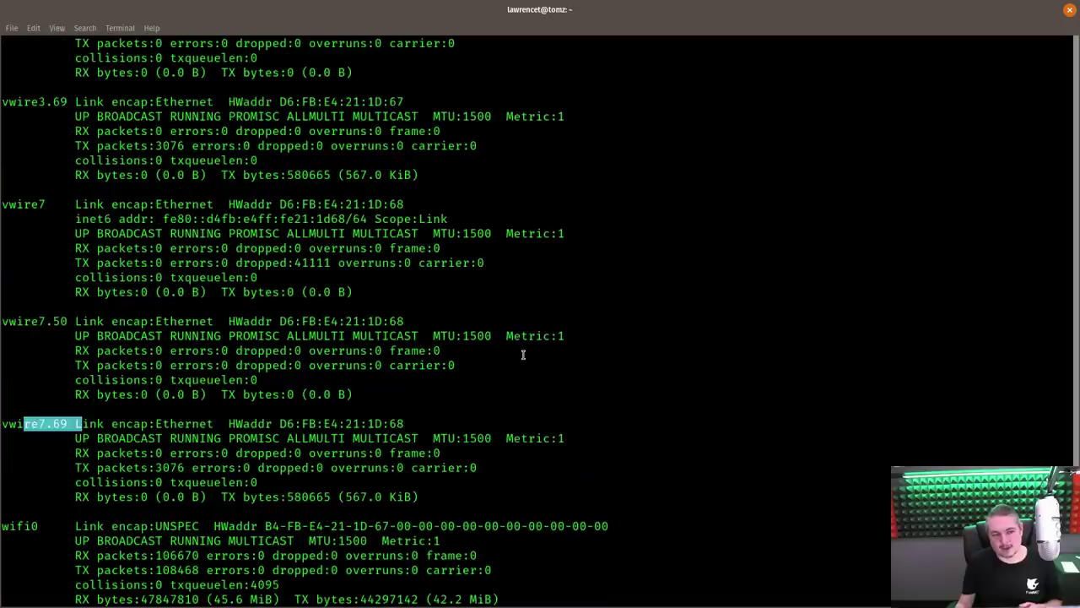
{"action": "left_click_drag", "start_coordinate": [5, 320], "coordinate": [61, 335]}
{"action": "left_click", "coordinate": [559, 338]}
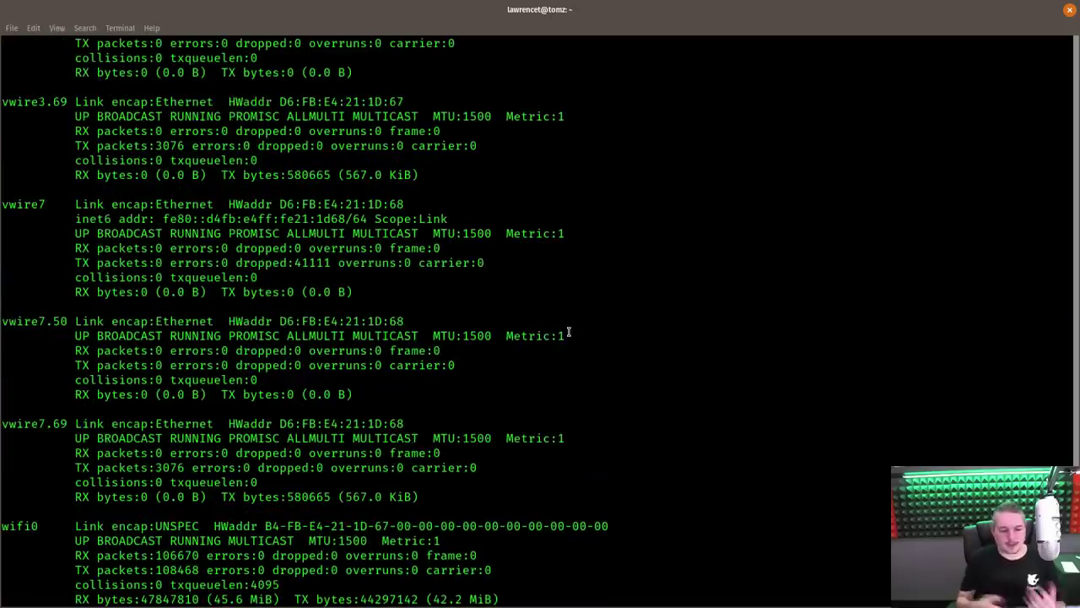
Ping 192.168.3.9 from the access point and stop the ping after a few replies
{"action": "scroll", "coordinate": [569, 333], "scroll_direction": "down", "scroll_amount": 7}
{"action": "type", "text": "p"}
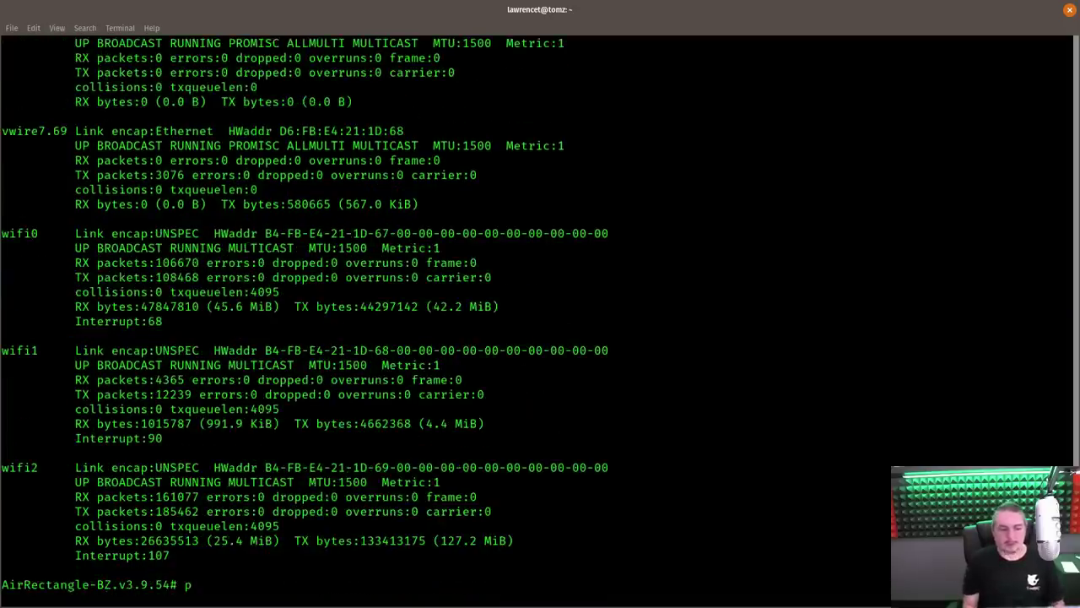
{"action": "type", "text": "ing 192.1"}
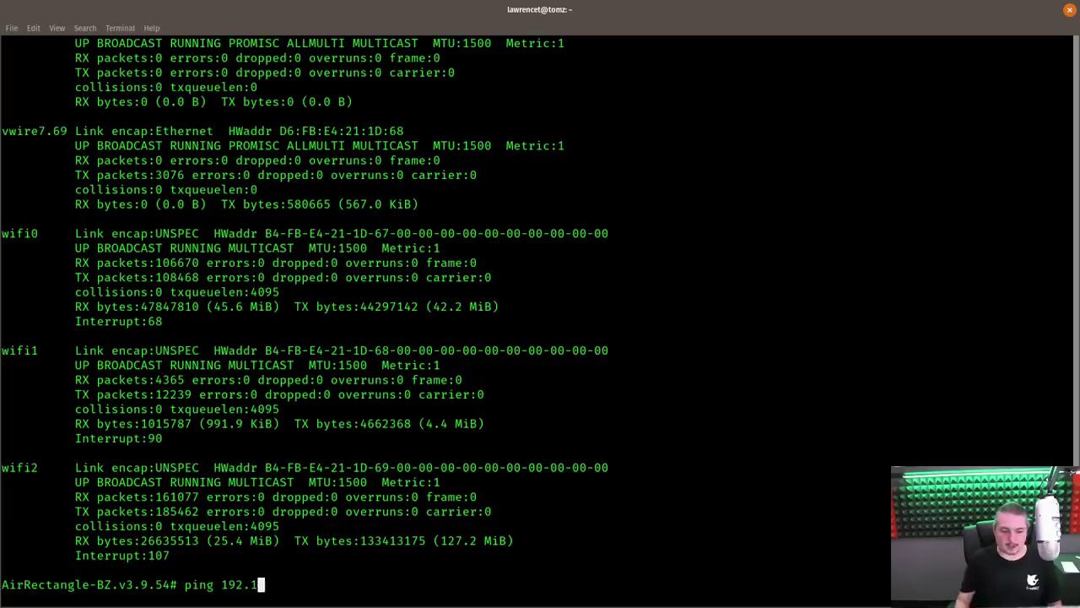
{"action": "type", "text": "68.3.9"}
{"action": "key", "text": "Return"}
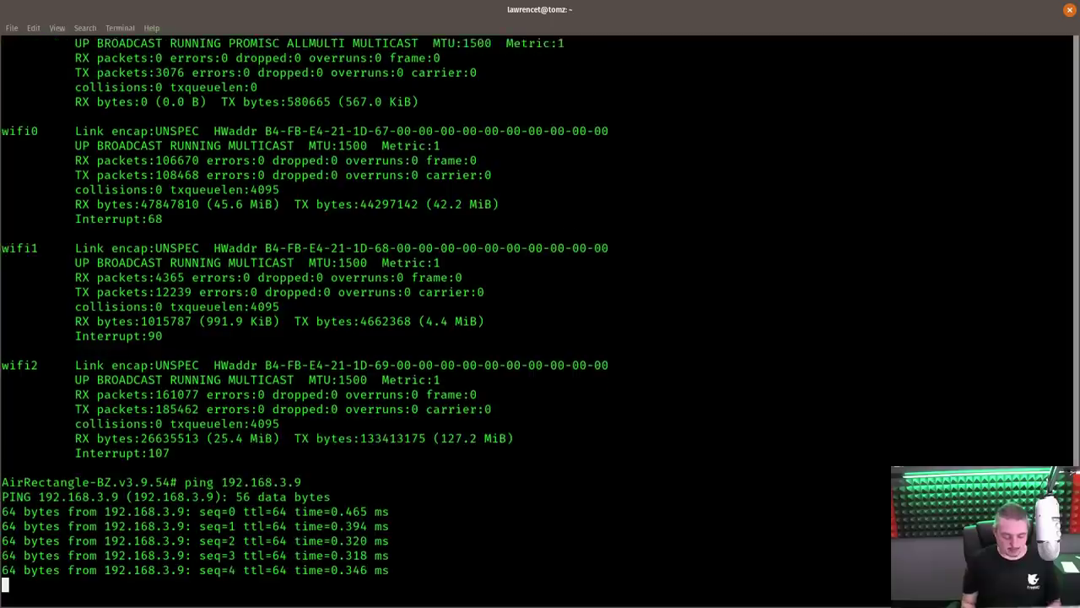
{"action": "key", "text": "ctrl+c"}
List the available trace commands, run tracepath to 1.1.1.1 and stop it after several hops
{"action": "type", "text": "trace"}
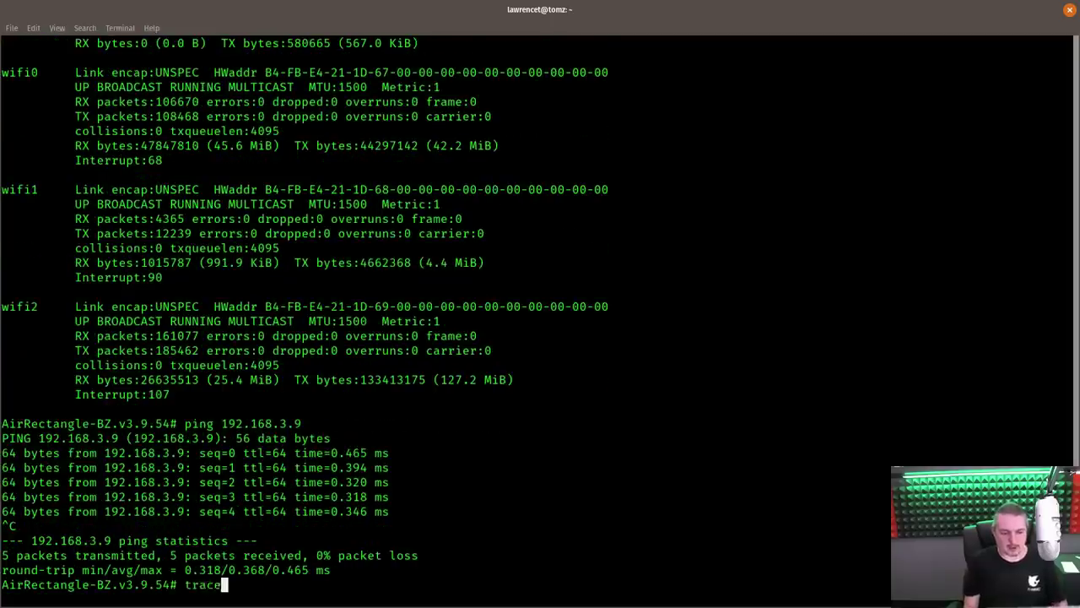
{"action": "key", "text": "Tab"}
{"action": "key", "text": "Tab"}
{"action": "type", "text": "path"}
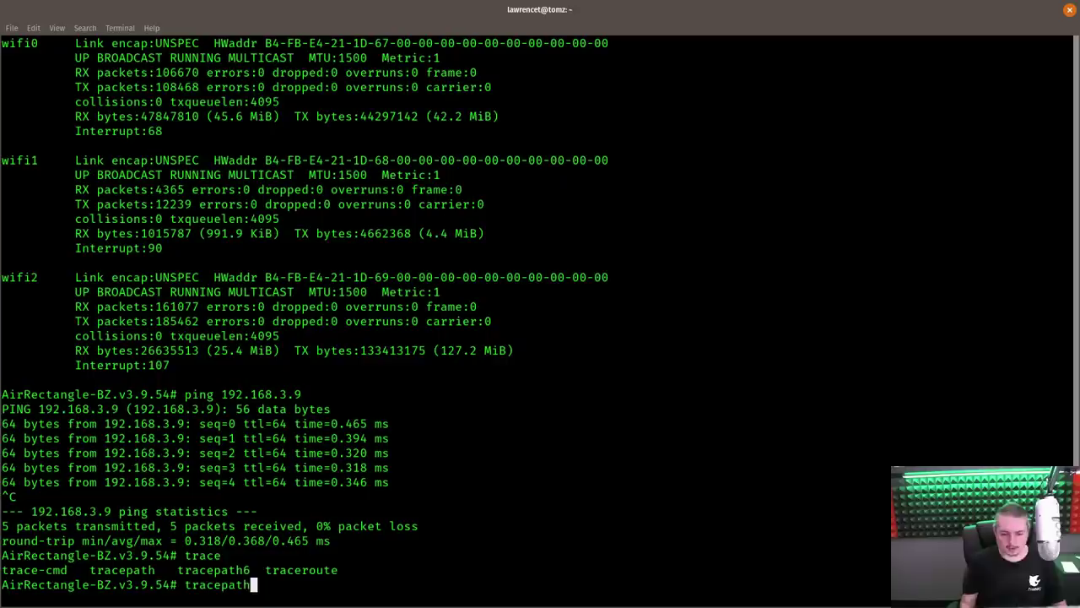
{"action": "type", "text": " 1.1.1.1"}
{"action": "key", "text": "Return"}
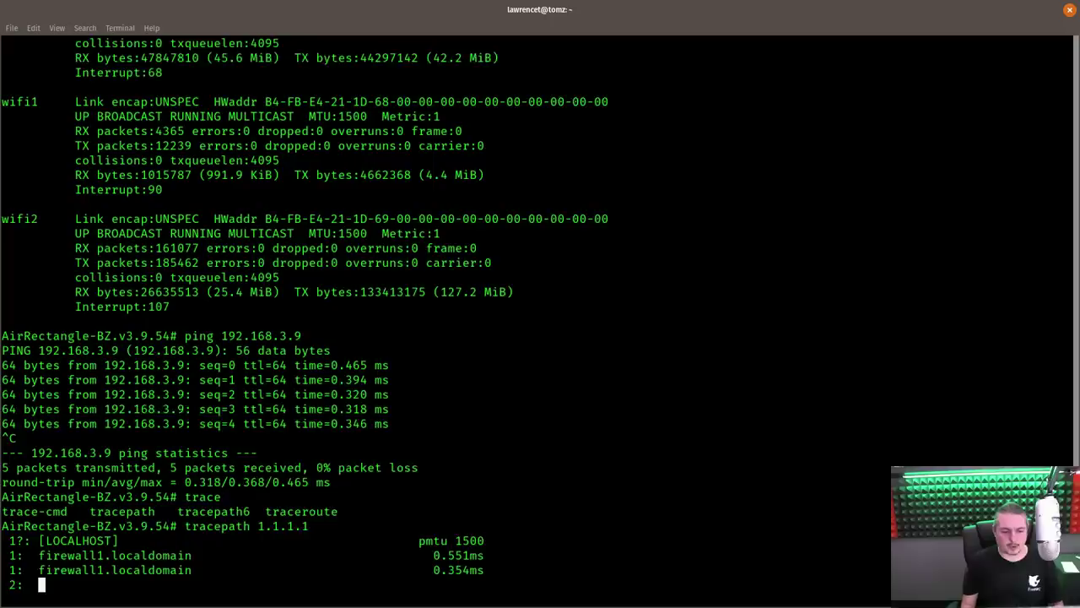
{"action": "key", "text": "ctrl+c"}
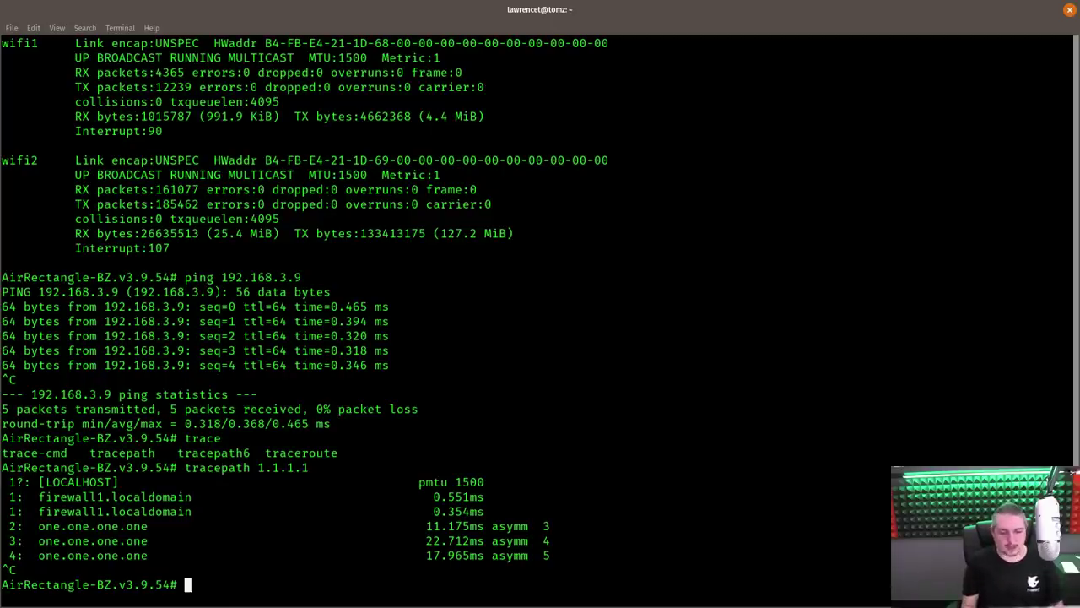
Run ifconfig again and check the eth1, eth2 and eth3 interface entries
{"action": "key", "text": "Up"}
{"action": "key", "text": "Up"}
{"action": "key", "text": "Up"}
{"action": "key", "text": "Return"}
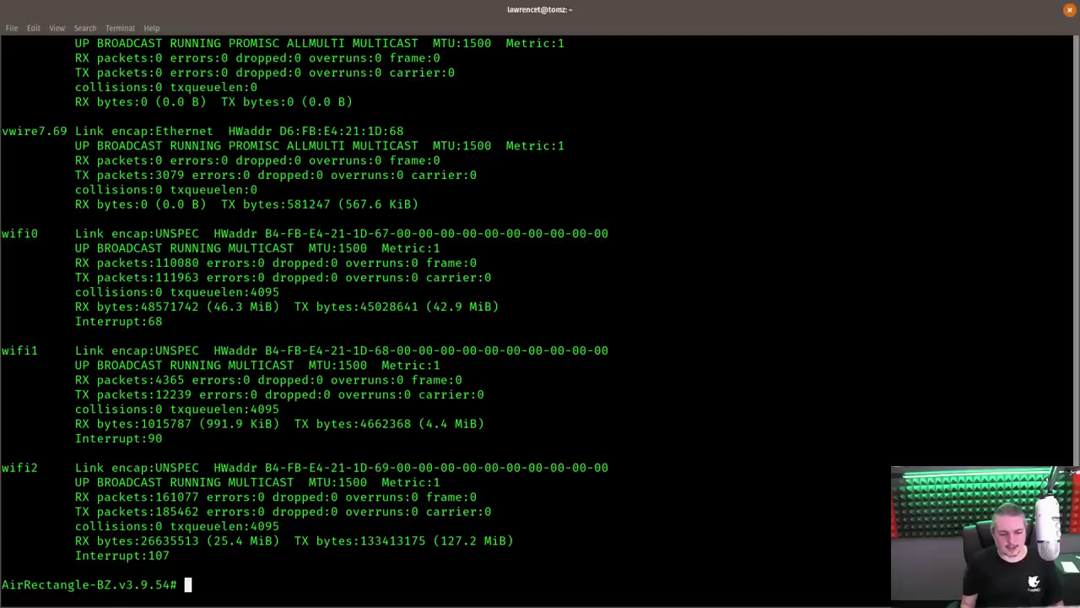
{"action": "scroll", "coordinate": [562, 253], "scroll_direction": "up", "scroll_amount": 20}
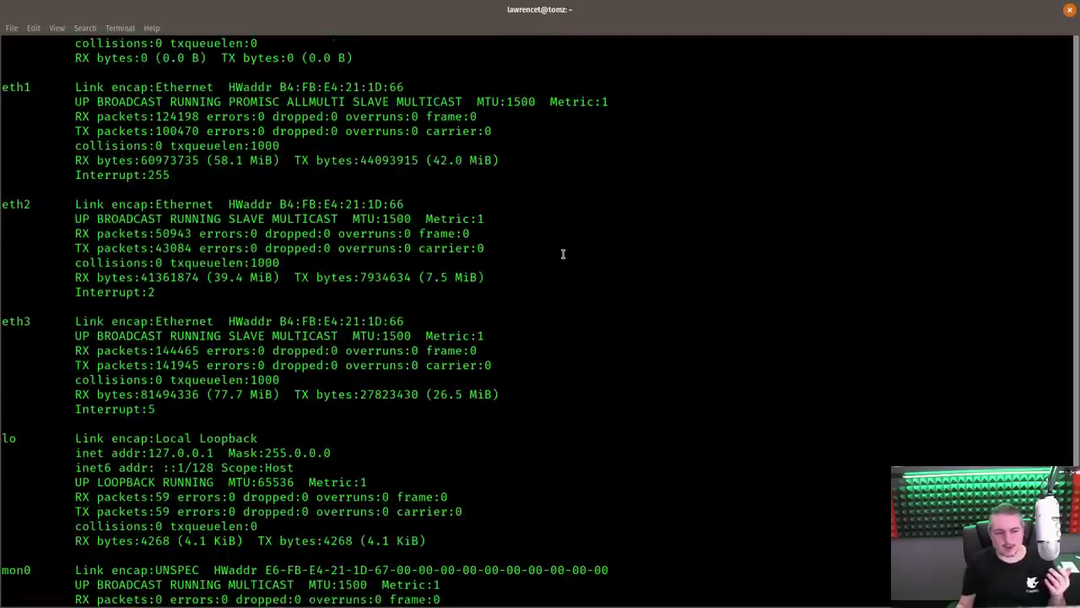
End the SSH session with the access point, close the terminal and return to the UniFi controller's device list
{"action": "type", "text": "exit"}
{"action": "key", "text": "Return"}
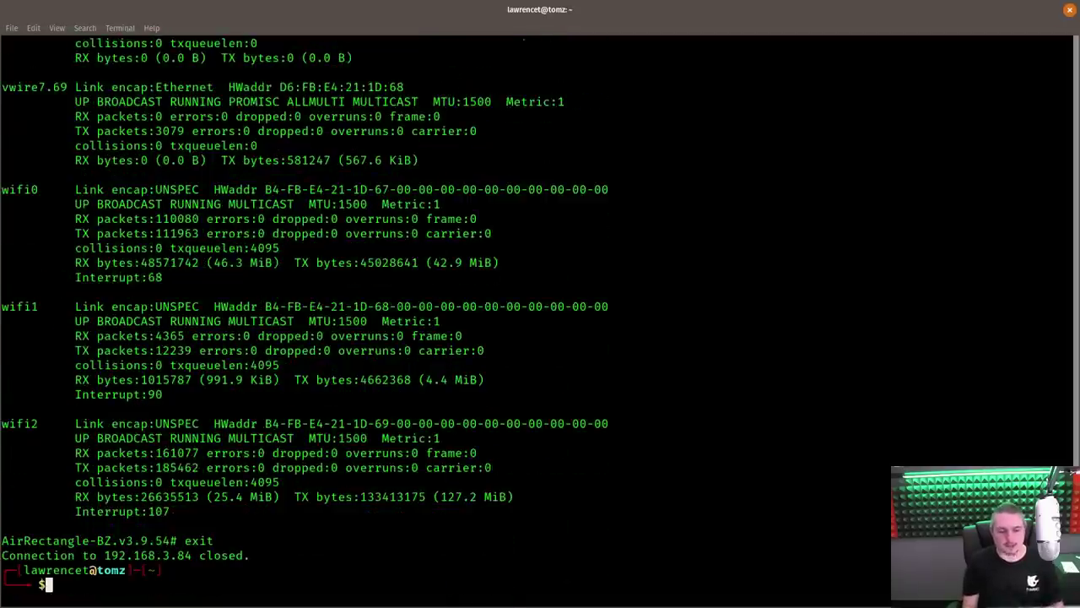
{"action": "left_click_drag", "start_coordinate": [691, 7], "coordinate": [232, 124]}
{"action": "key", "text": "ctrl+d"}
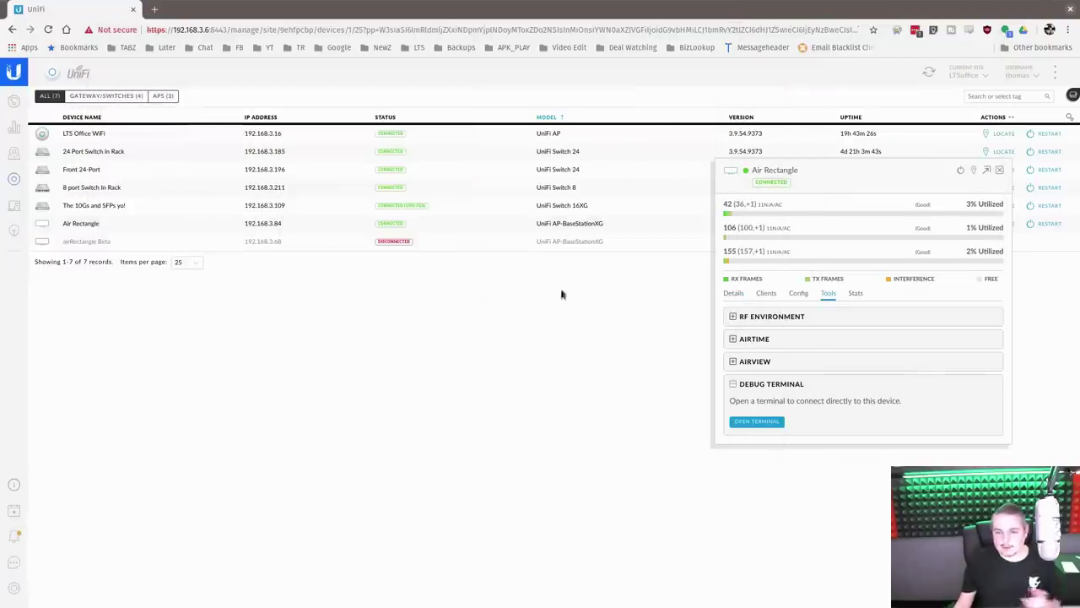
Open the properties of the switch "The 10Gs and SFPs yo!", close the Air Rectangle panel and check port 16's details
{"action": "left_click", "coordinate": [113, 208]}
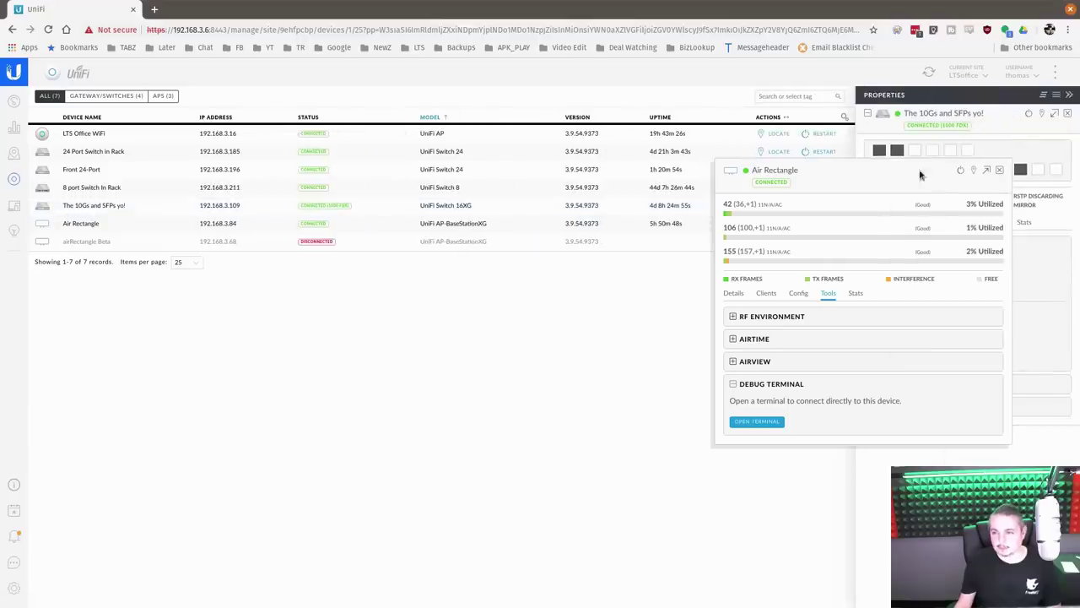
{"action": "left_click", "coordinate": [1000, 172]}
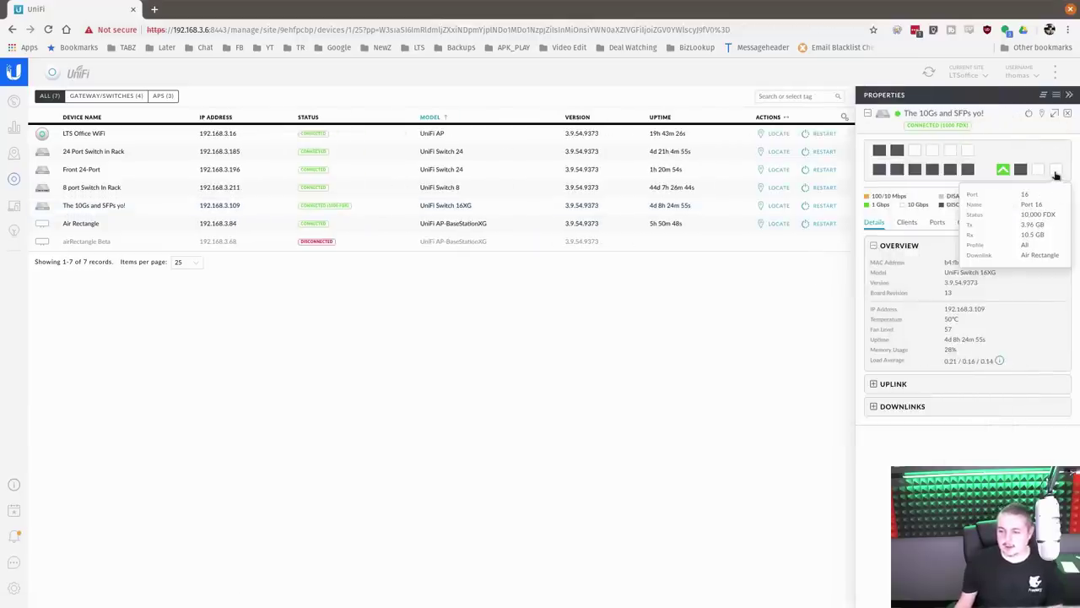
{"action": "left_click", "coordinate": [1056, 173]}
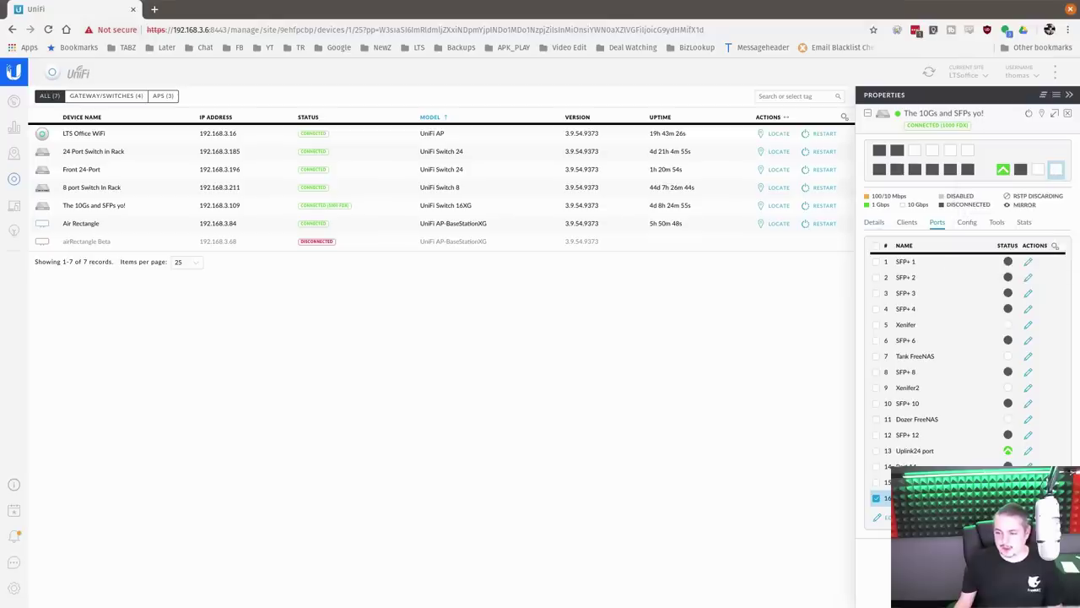
{"action": "mouse_move", "coordinate": [1060, 172]}
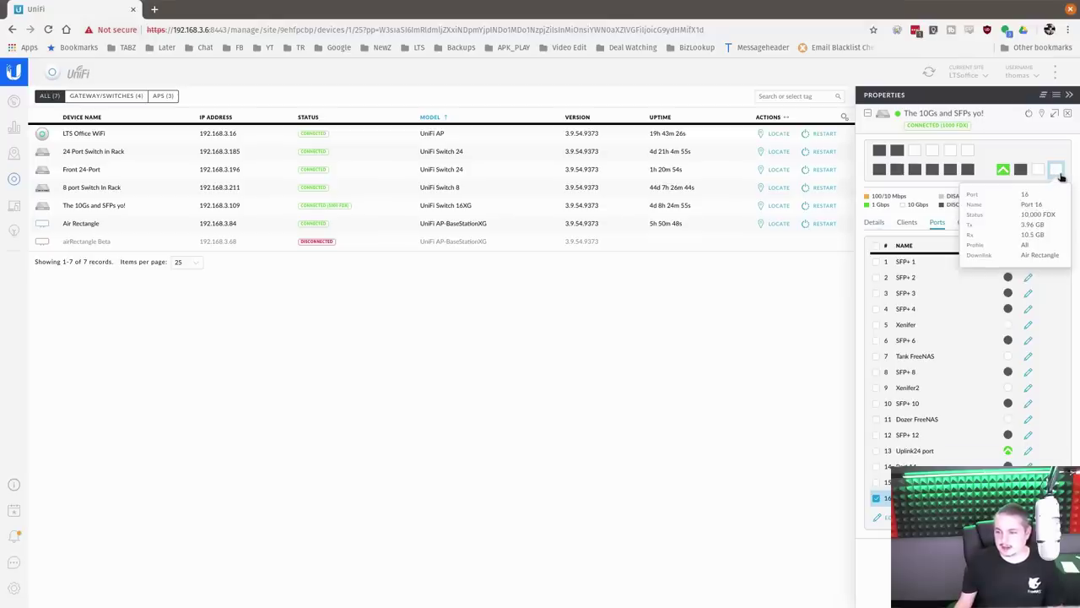